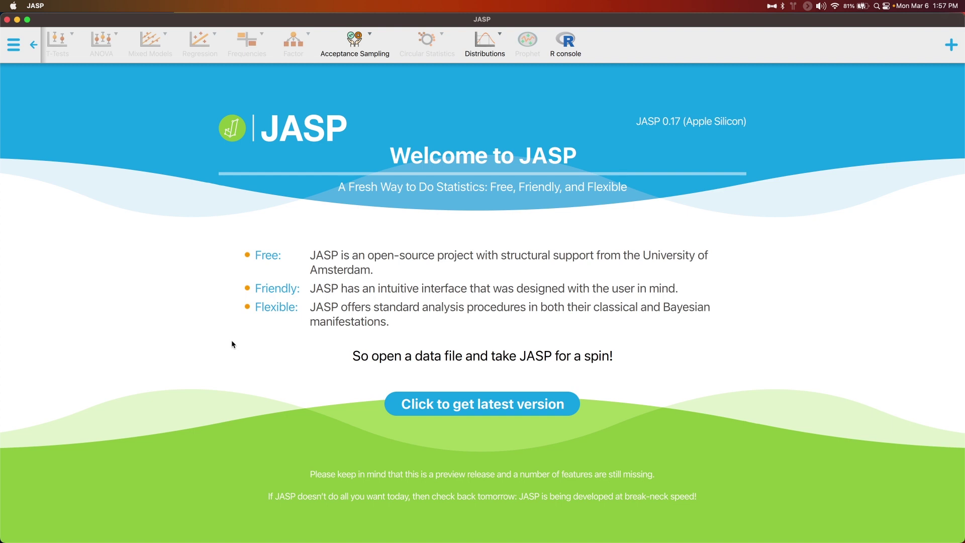
- Open the latest-version download page from the welcome screen and read the release notes for version 0.17
{"action": "left_click", "coordinate": [374, 262]}
{"action": "left_click", "coordinate": [688, 207]}
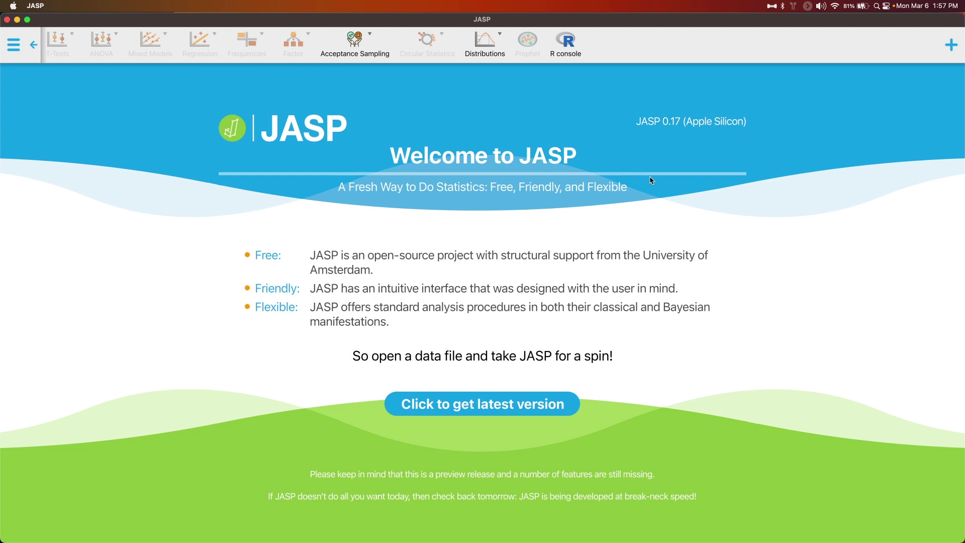
{"action": "left_click", "coordinate": [479, 409]}
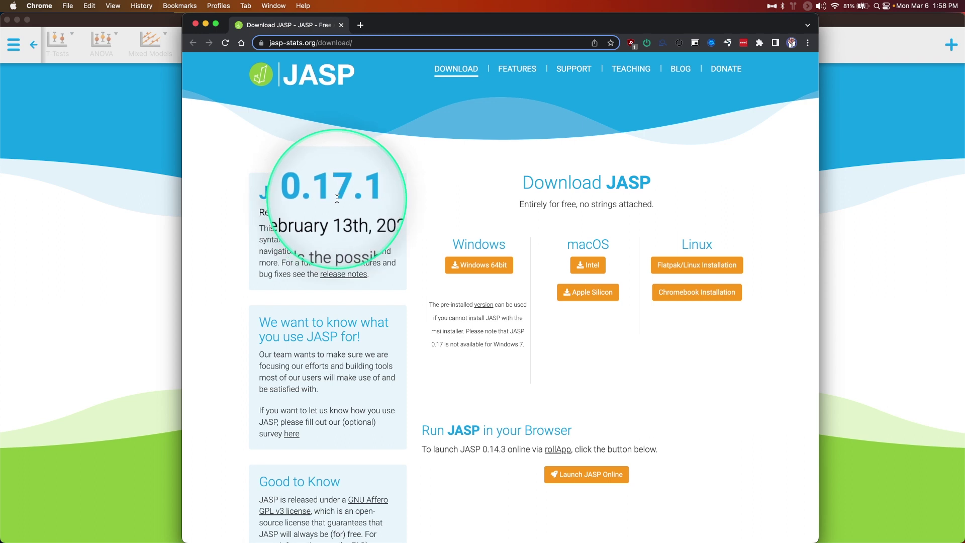
{"action": "left_click", "coordinate": [336, 274]}
{"action": "scroll", "coordinate": [496, 282], "scroll_direction": "down", "scroll_amount": 6}
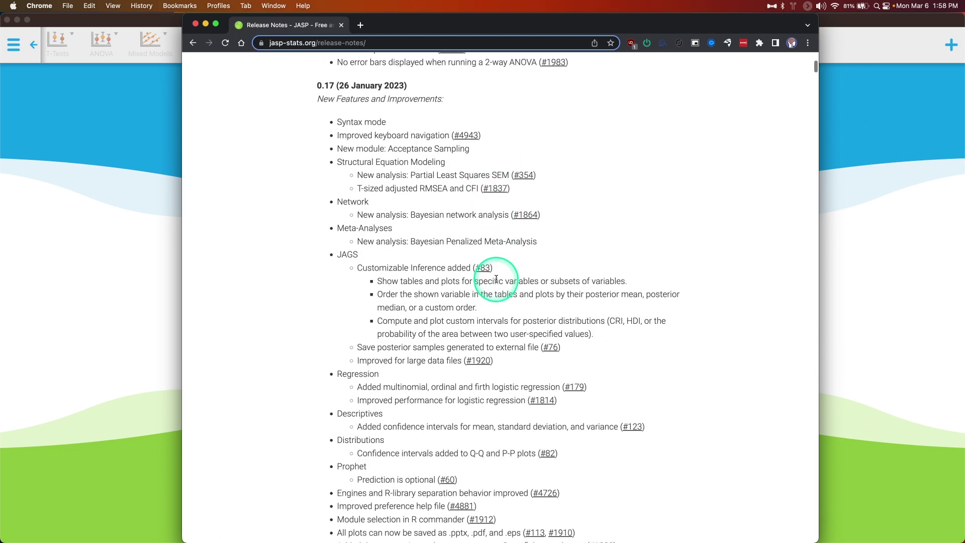
{"action": "scroll", "coordinate": [496, 279], "scroll_direction": "down", "scroll_amount": 1}
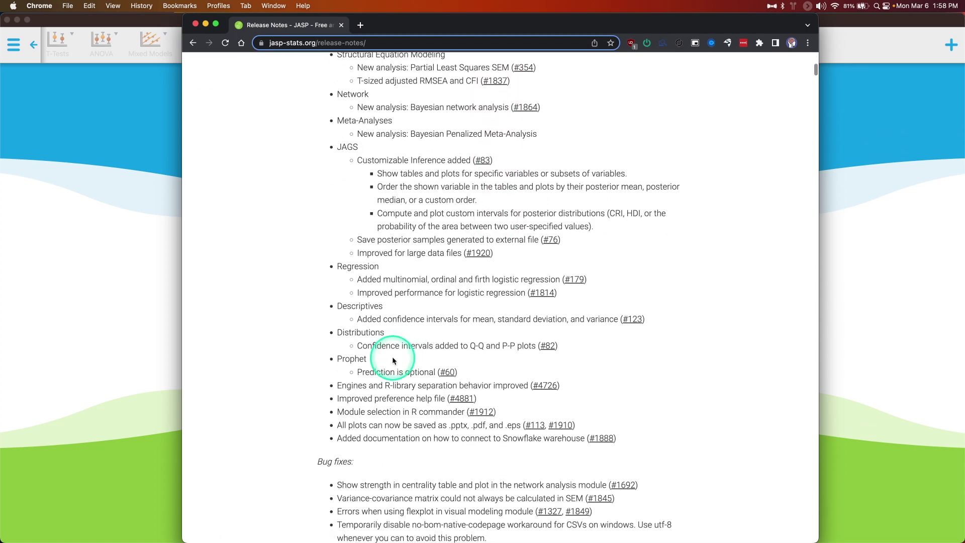
- Highlight the Prophet entry in the 0.17 release notes and close the page
{"action": "right_click", "coordinate": [346, 352]}
{"action": "left_click", "coordinate": [297, 352]}
{"action": "right_click", "coordinate": [352, 358]}
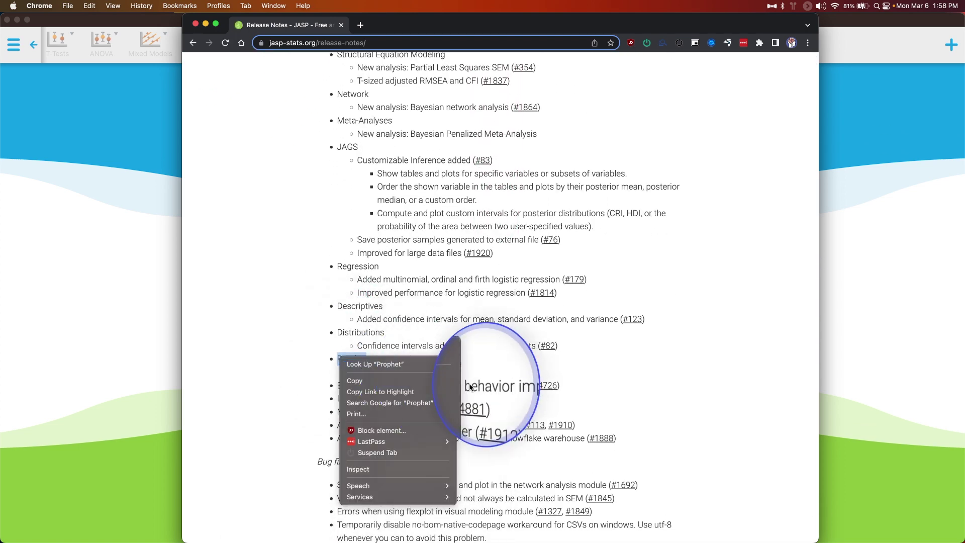
{"action": "left_click", "coordinate": [339, 359]}
{"action": "left_click_drag", "start_coordinate": [339, 360], "coordinate": [483, 385]}
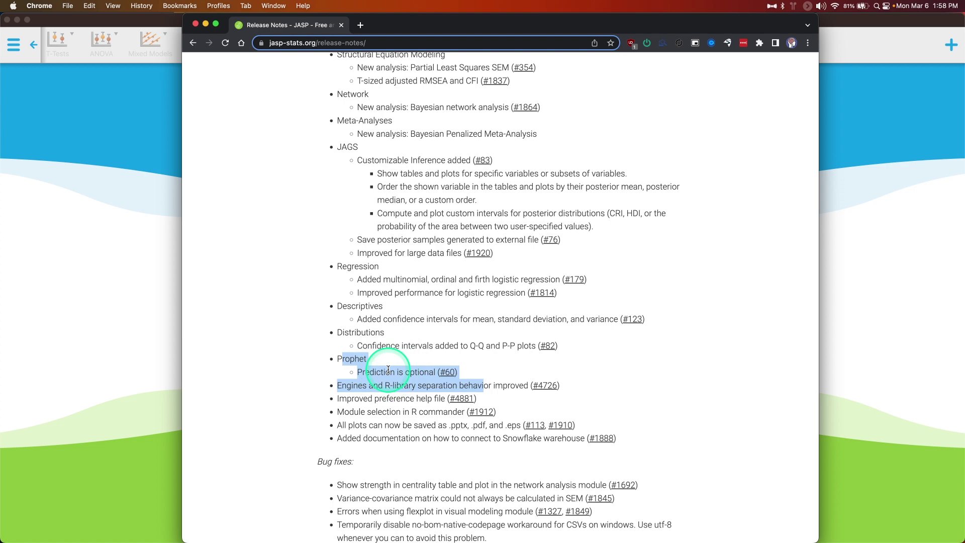
{"action": "key", "text": "super+w"}
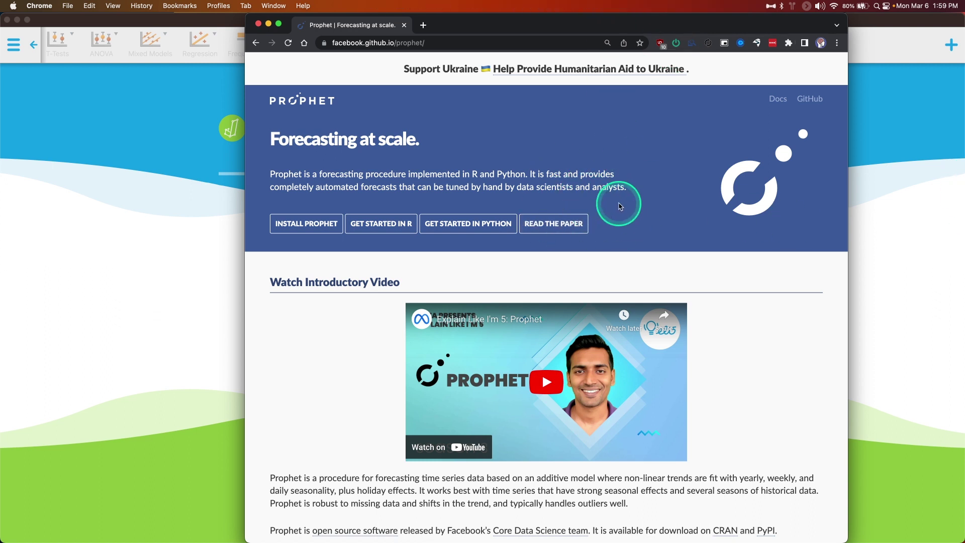
- Look over the Prophet forecasting home page and put the browser away to return to JASP
{"action": "scroll", "coordinate": [679, 206], "scroll_direction": "down", "scroll_amount": 1}
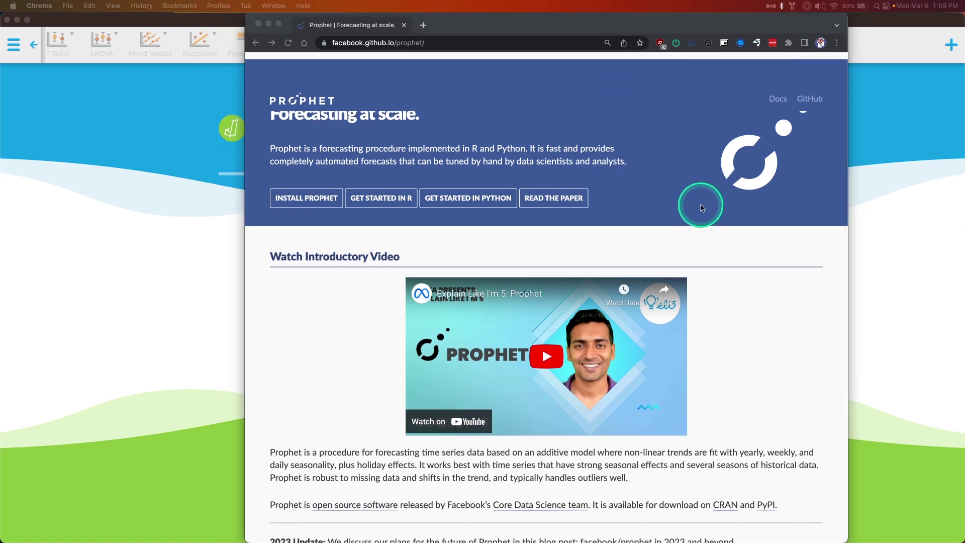
{"action": "scroll", "coordinate": [713, 206], "scroll_direction": "down", "scroll_amount": 2}
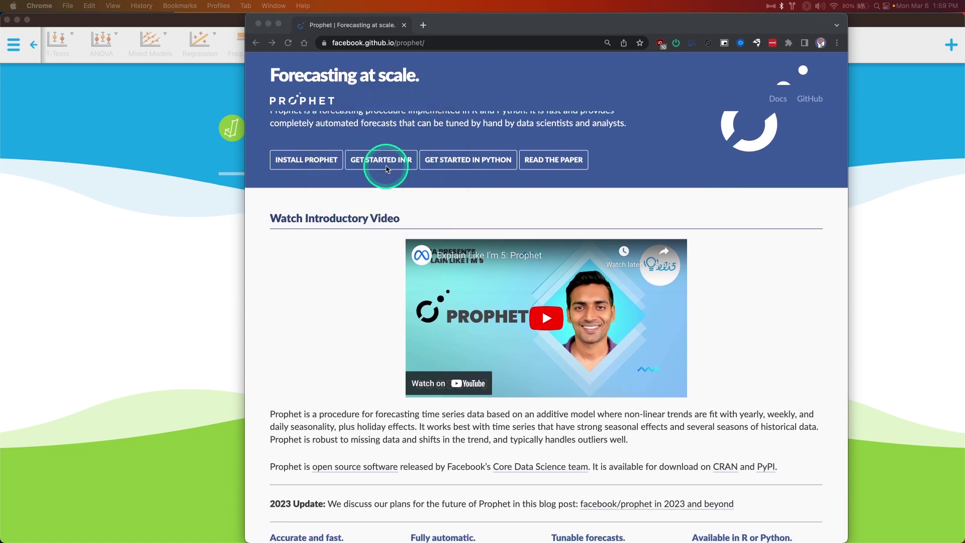
{"action": "left_click_drag", "start_coordinate": [491, 26], "coordinate": [0, 161]}
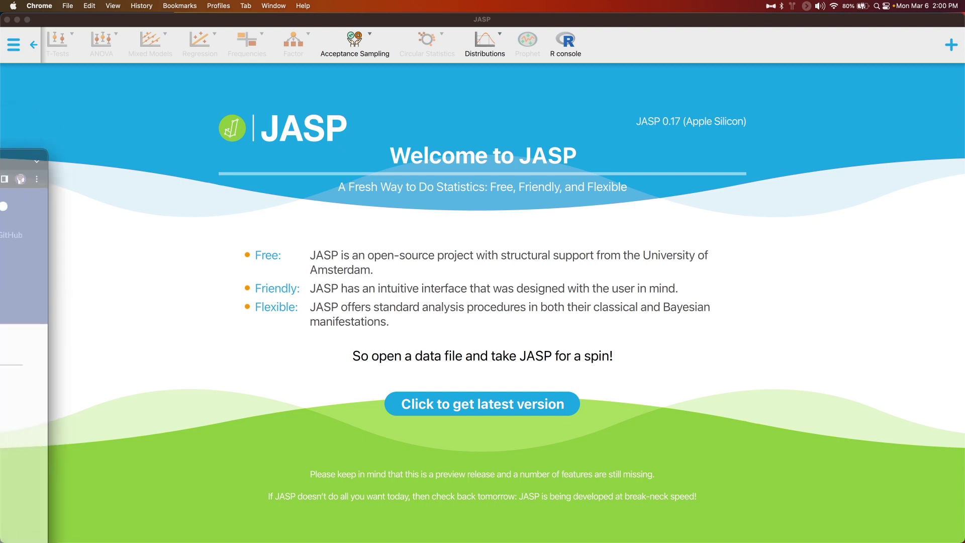
{"action": "key", "text": "super+h"}
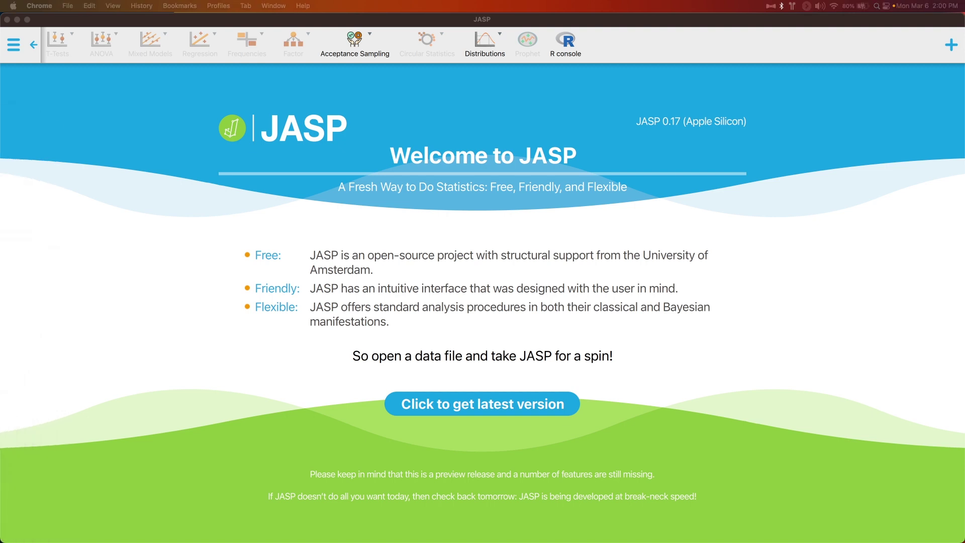
- Open the JASP Webpage Visits example with its analysis from the Prophet category of the Data Library
{"action": "left_click", "coordinate": [19, 48]}
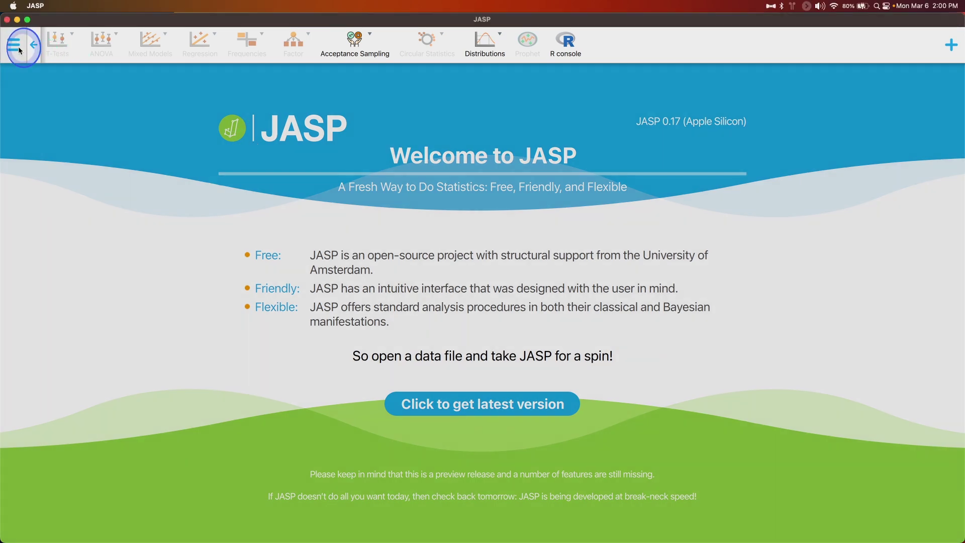
{"action": "left_click", "coordinate": [56, 81]}
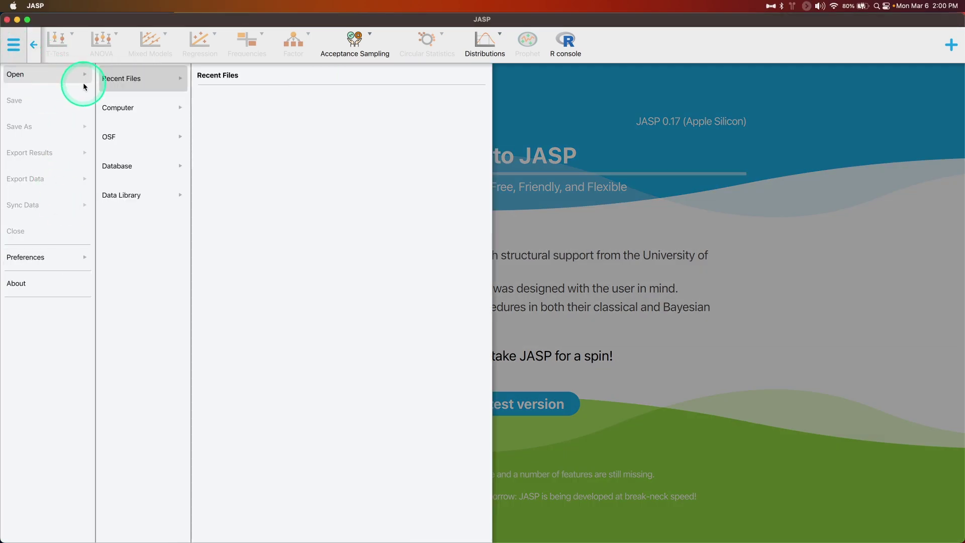
{"action": "left_click", "coordinate": [151, 164]}
{"action": "left_click", "coordinate": [148, 195]}
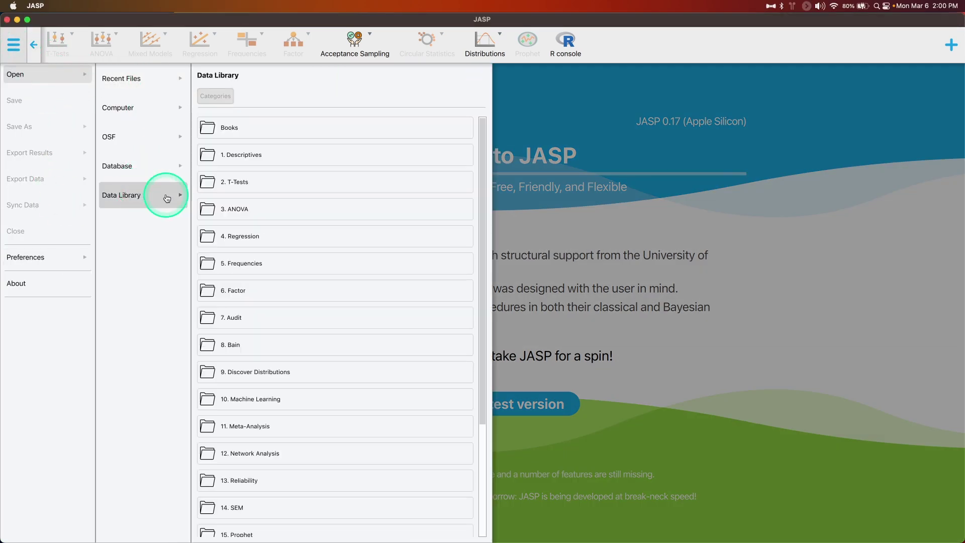
{"action": "scroll", "coordinate": [318, 180], "scroll_direction": "down", "scroll_amount": 5}
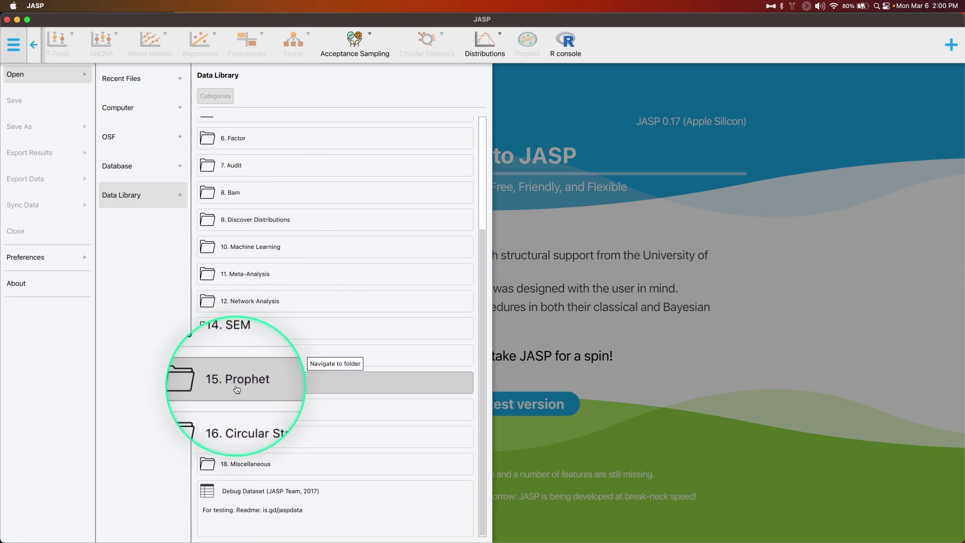
{"action": "left_click", "coordinate": [236, 387]}
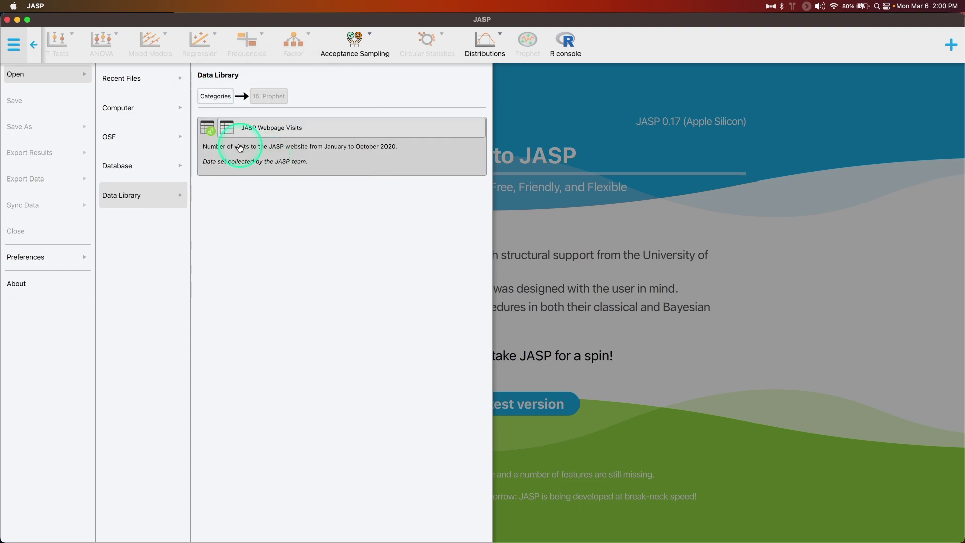
{"action": "left_click", "coordinate": [210, 135]}
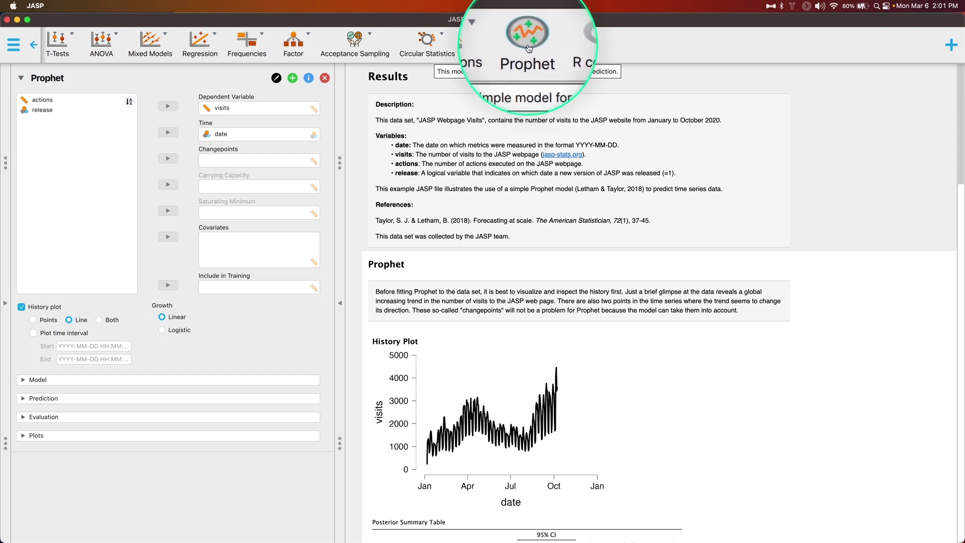
- Disable the Prophet module and enable it again, and look through the data table
{"action": "left_click", "coordinate": [951, 45]}
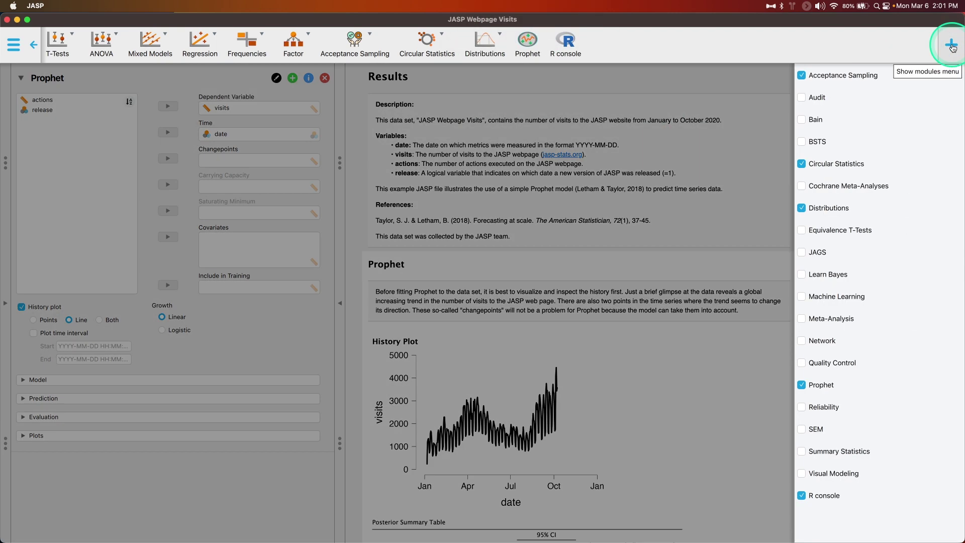
{"action": "left_click", "coordinate": [802, 385]}
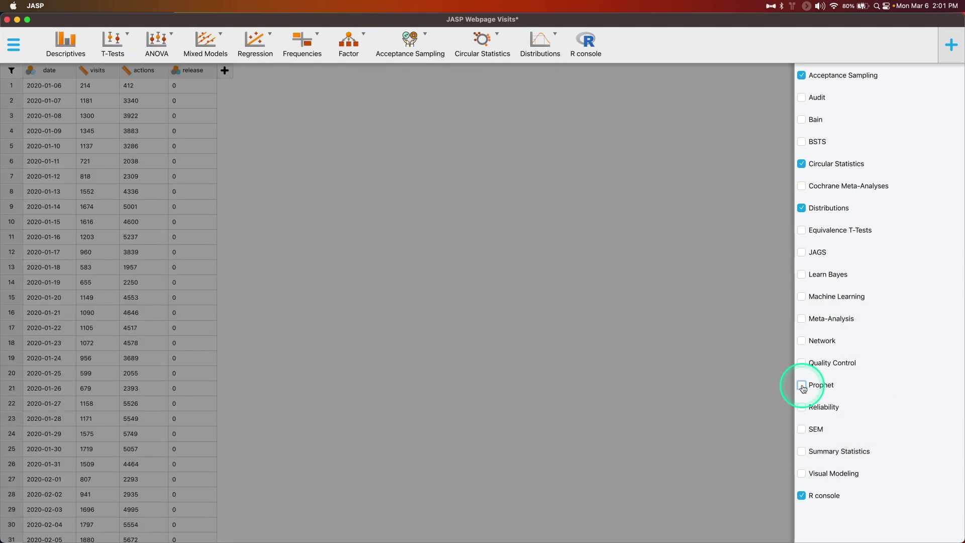
{"action": "left_click", "coordinate": [802, 385]}
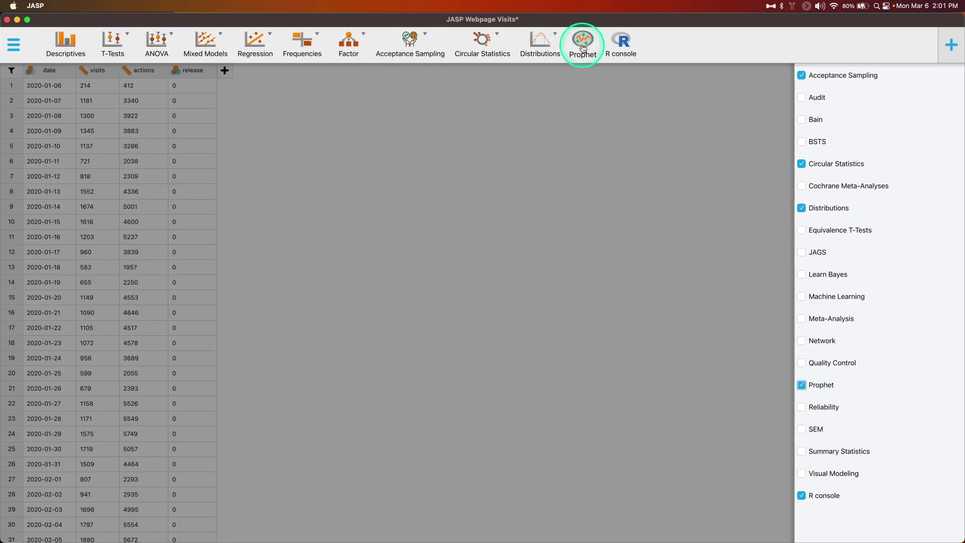
{"action": "left_click", "coordinate": [950, 44]}
{"action": "scroll", "coordinate": [246, 158], "scroll_direction": "down", "scroll_amount": 20}
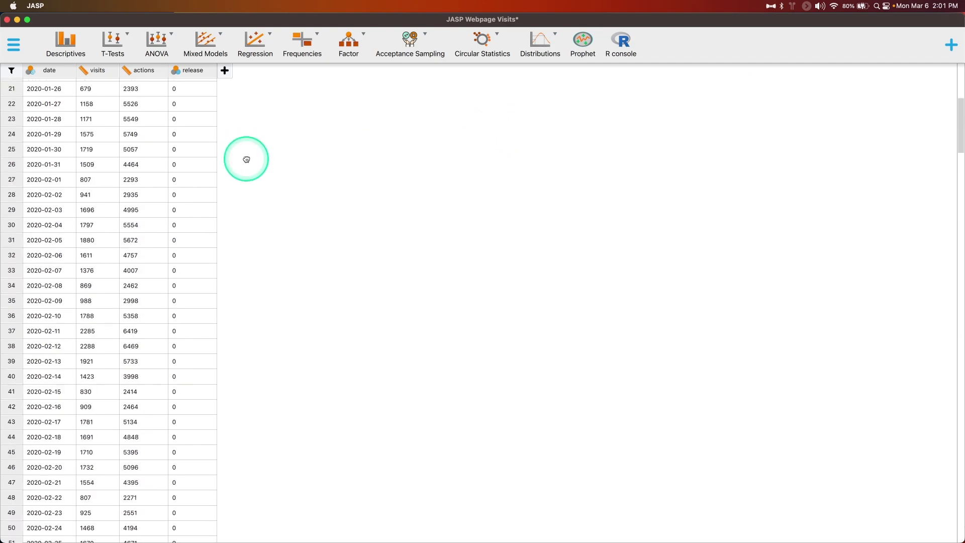
{"action": "scroll", "coordinate": [246, 158], "scroll_direction": "up", "scroll_amount": 20}
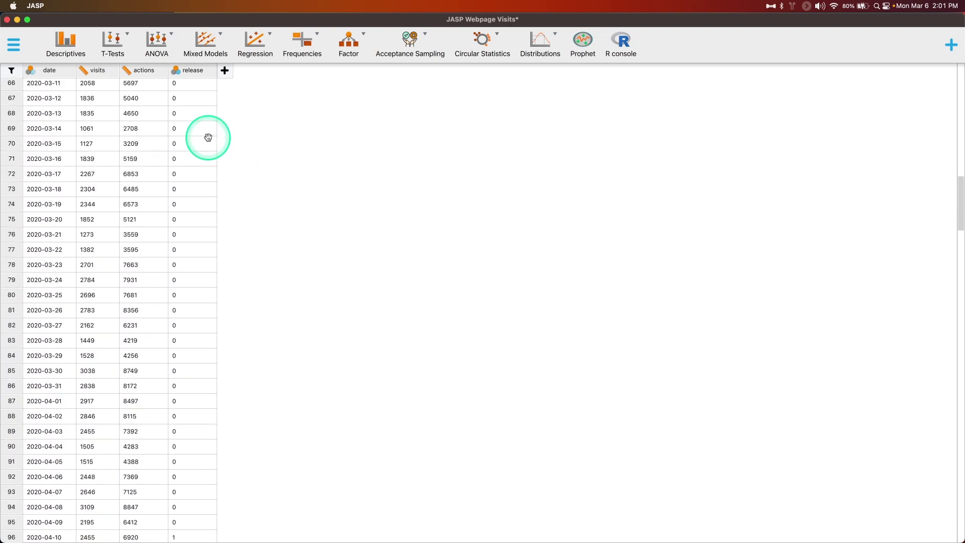
- Reopen the JASP Webpage Visits example with its analysis from the Data Library's Prophet category and enlarge its window to full size
{"action": "left_click", "coordinate": [13, 45]}
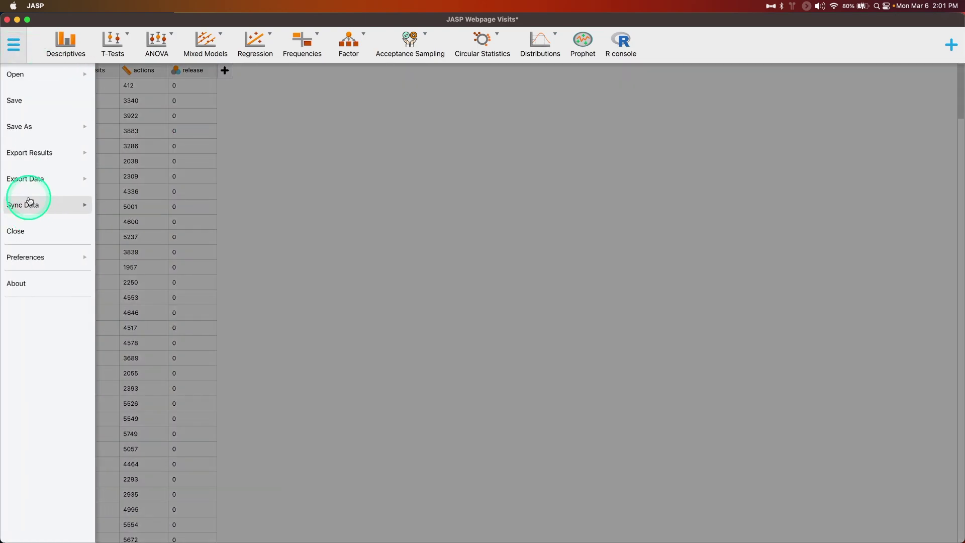
{"action": "left_click", "coordinate": [47, 83]}
{"action": "left_click", "coordinate": [136, 84]}
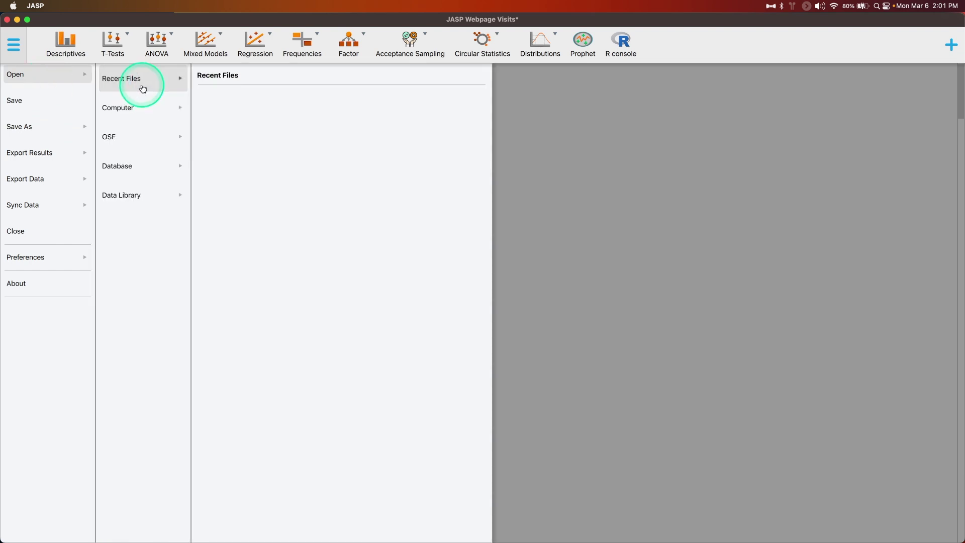
{"action": "left_click", "coordinate": [131, 196]}
{"action": "scroll", "coordinate": [337, 169], "scroll_direction": "down", "scroll_amount": 5}
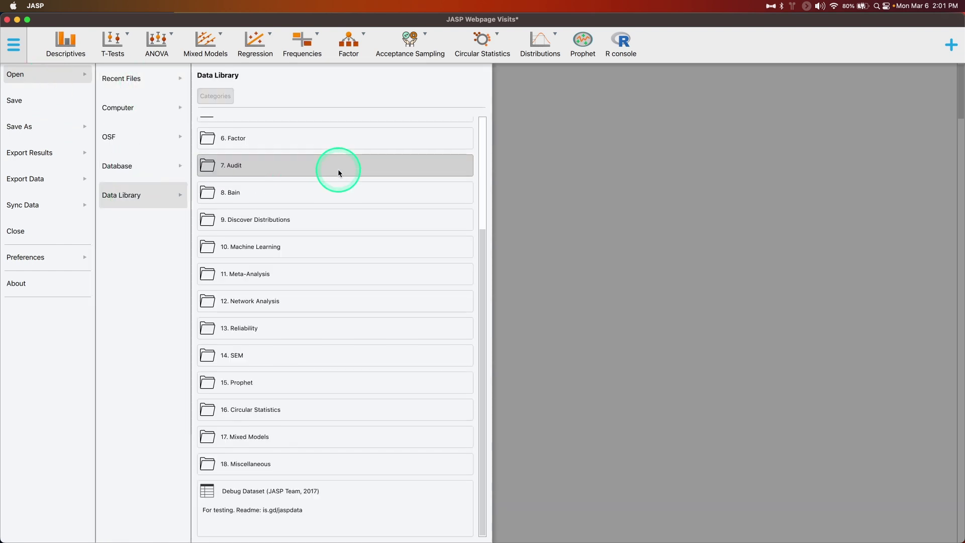
{"action": "left_click", "coordinate": [260, 385]}
{"action": "left_click", "coordinate": [210, 132]}
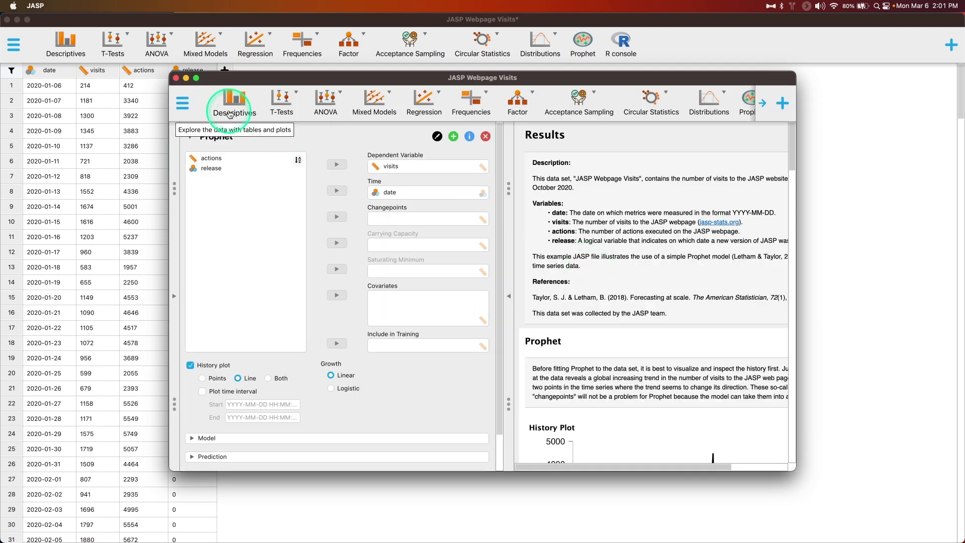
{"action": "double_click", "coordinate": [197, 84]}
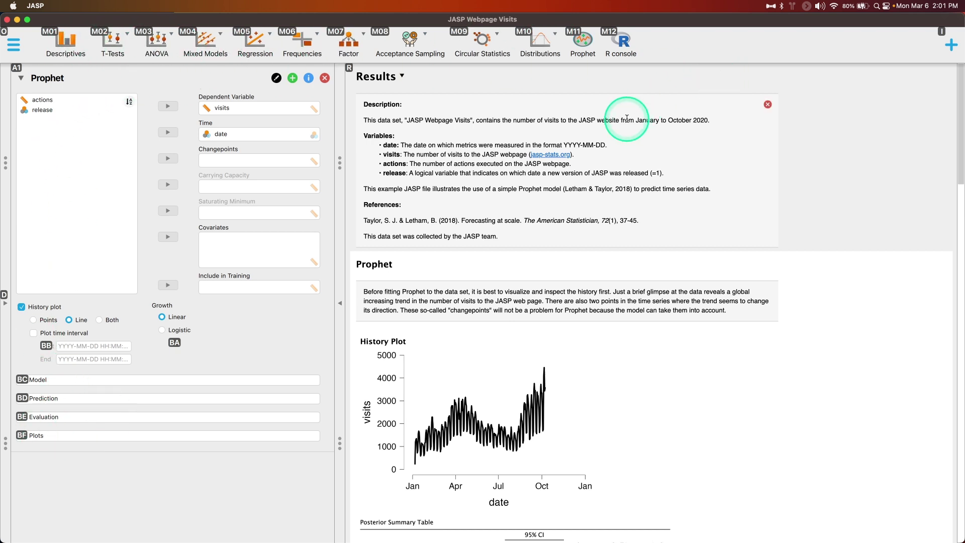
{"action": "key", "text": "Escape"}
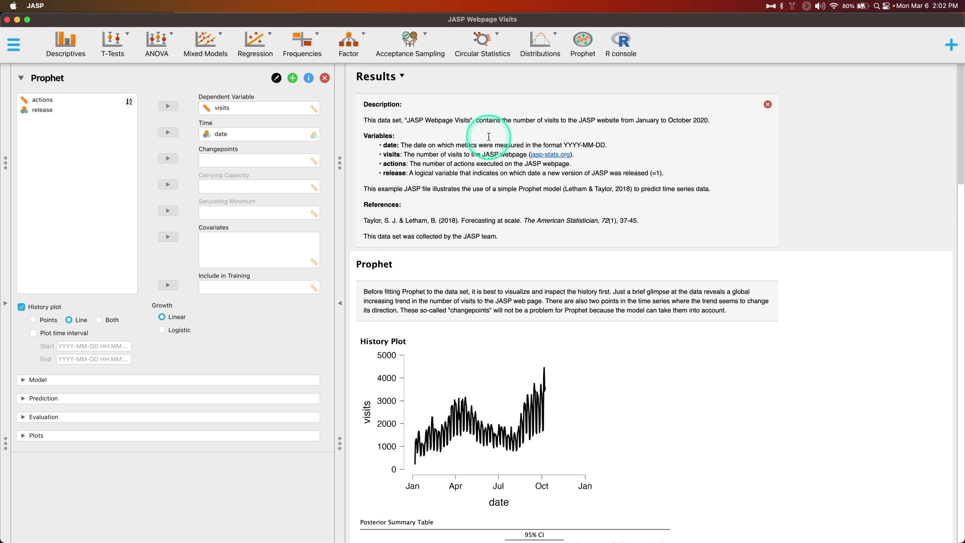
- Show the dataset beside the Prophet analysis and examine its date column from the first to the last row
{"action": "left_click", "coordinate": [12, 308]}
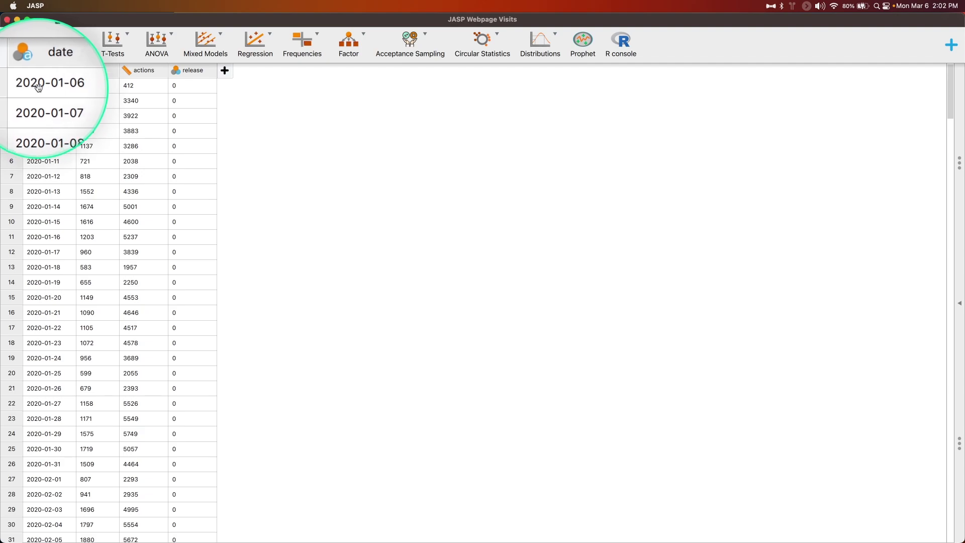
{"action": "scroll", "coordinate": [69, 123], "scroll_direction": "down", "scroll_amount": 1}
{"action": "scroll", "coordinate": [62, 111], "scroll_direction": "down", "scroll_amount": 20}
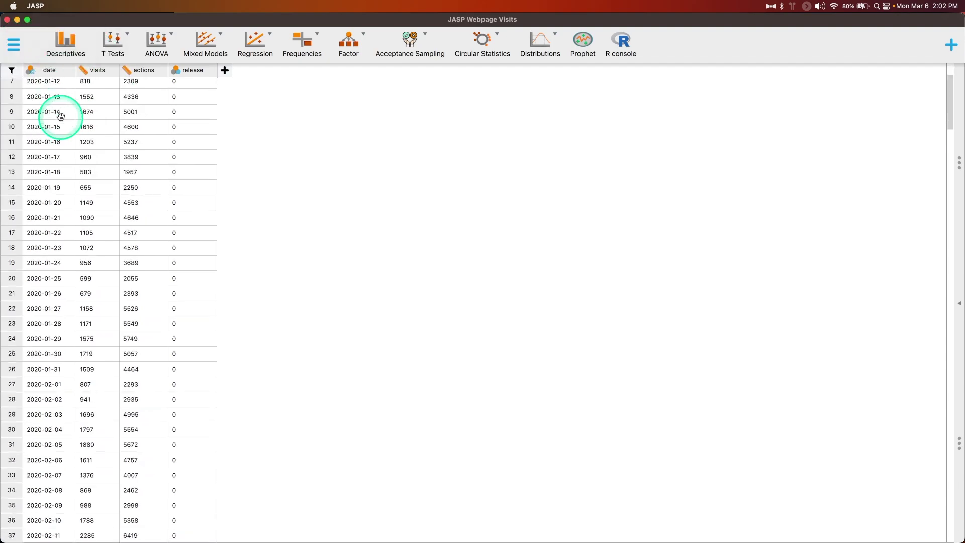
{"action": "scroll", "coordinate": [61, 116], "scroll_direction": "down", "scroll_amount": 20}
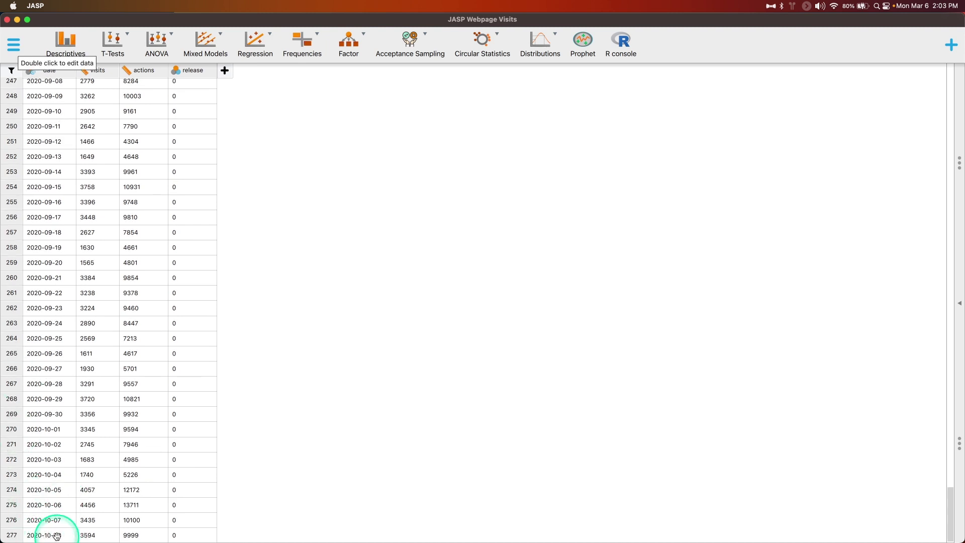
{"action": "scroll", "coordinate": [56, 495], "scroll_direction": "up", "scroll_amount": 8}
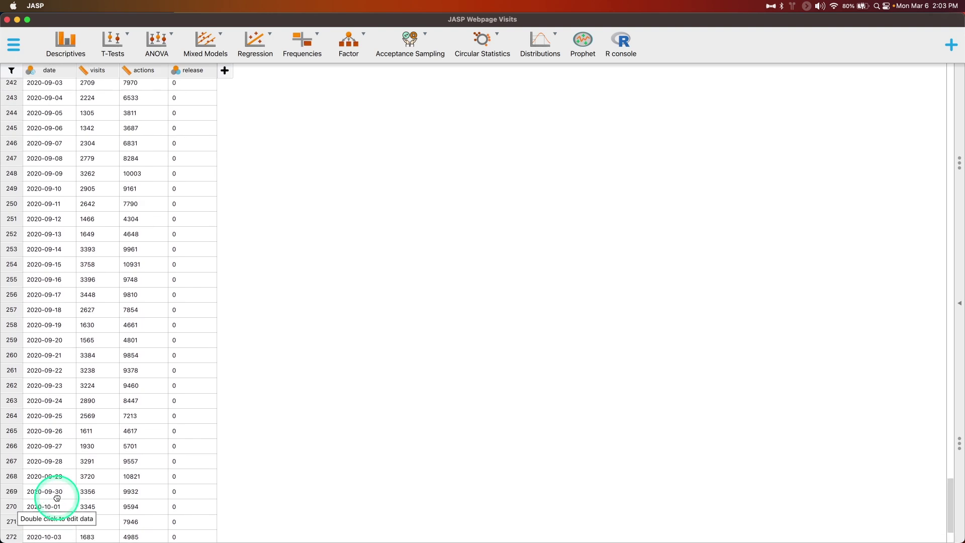
{"action": "scroll", "coordinate": [59, 490], "scroll_direction": "up", "scroll_amount": 20}
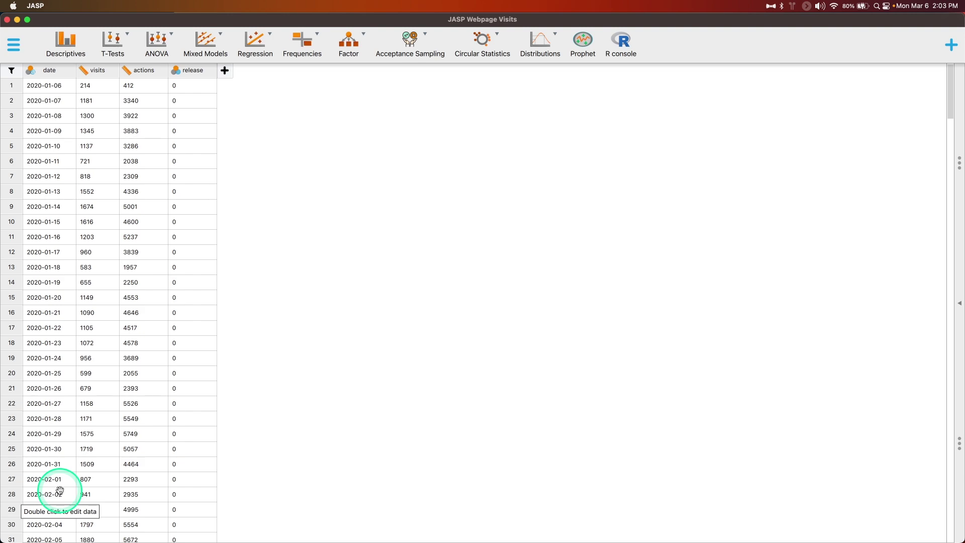
{"action": "left_click", "coordinate": [958, 303]}
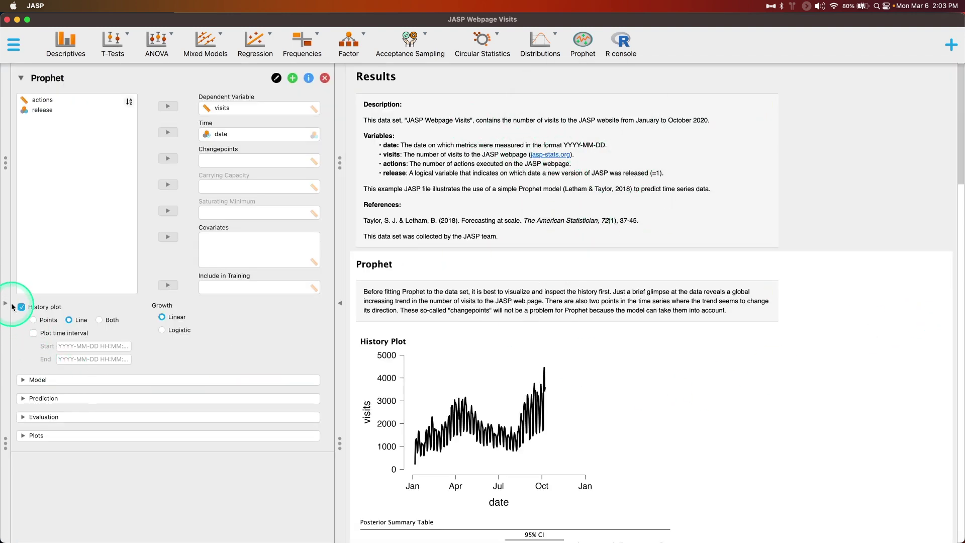
{"action": "left_click", "coordinate": [12, 306]}
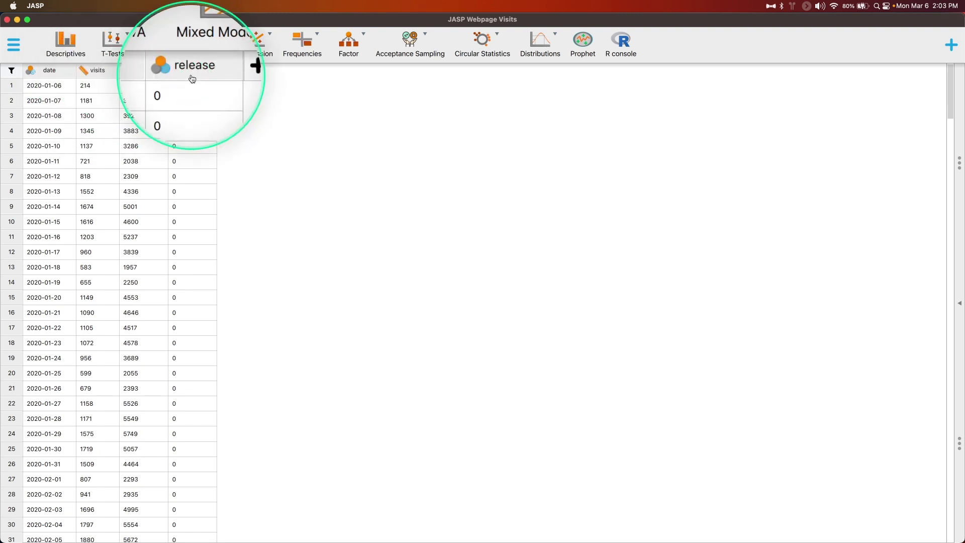
- Check the description of the release variable in the results notes and return to the data table
{"action": "scroll", "coordinate": [183, 118], "scroll_direction": "down", "scroll_amount": 3}
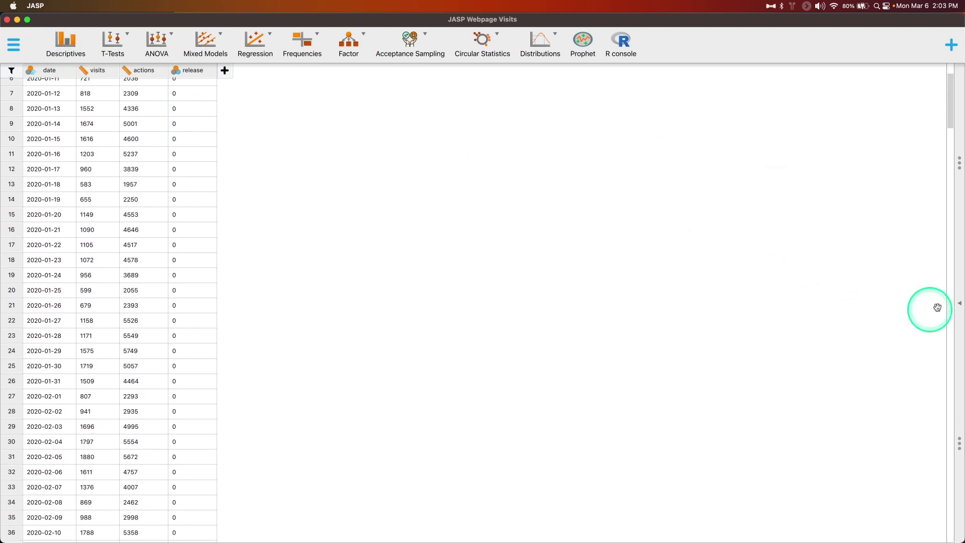
{"action": "left_click", "coordinate": [957, 304]}
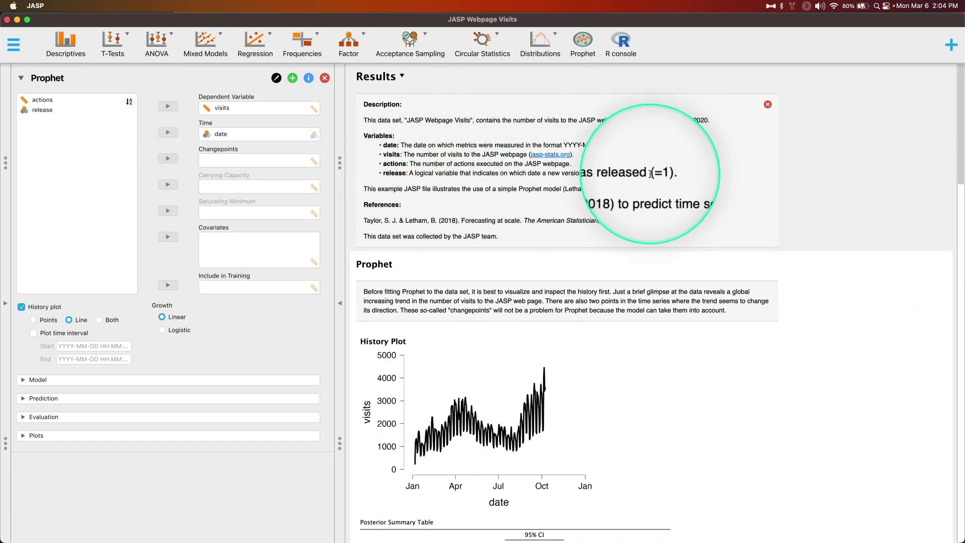
{"action": "left_click", "coordinate": [7, 303]}
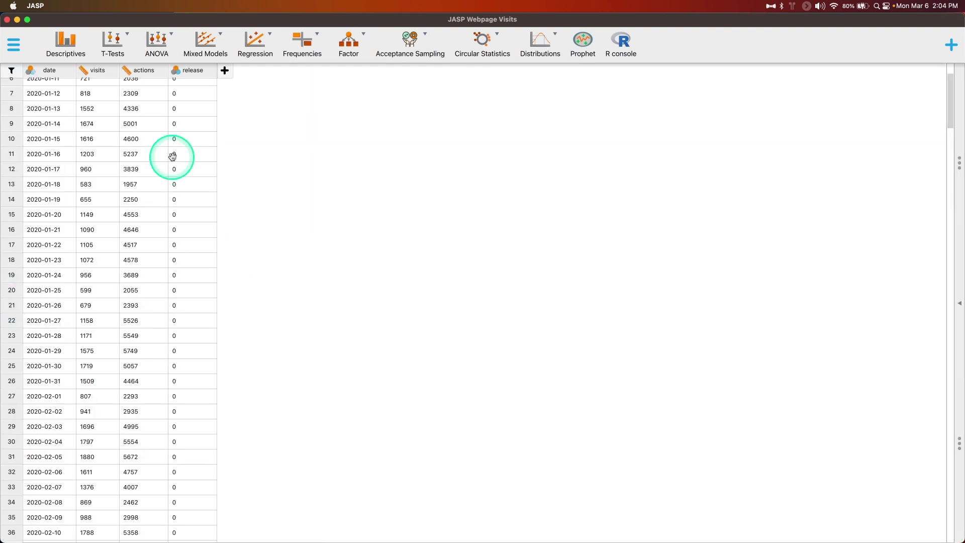
- Look through the release column for the dates marked 1, down to the last row and back to the first
{"action": "scroll", "coordinate": [200, 163], "scroll_direction": "down", "scroll_amount": 20}
{"action": "scroll", "coordinate": [202, 165], "scroll_direction": "down", "scroll_amount": 20}
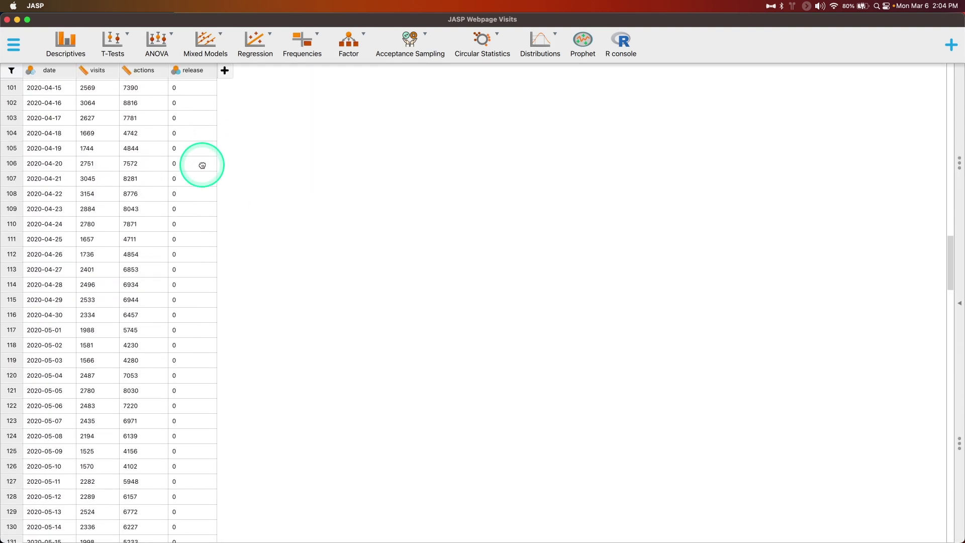
{"action": "scroll", "coordinate": [201, 166], "scroll_direction": "down", "scroll_amount": 2}
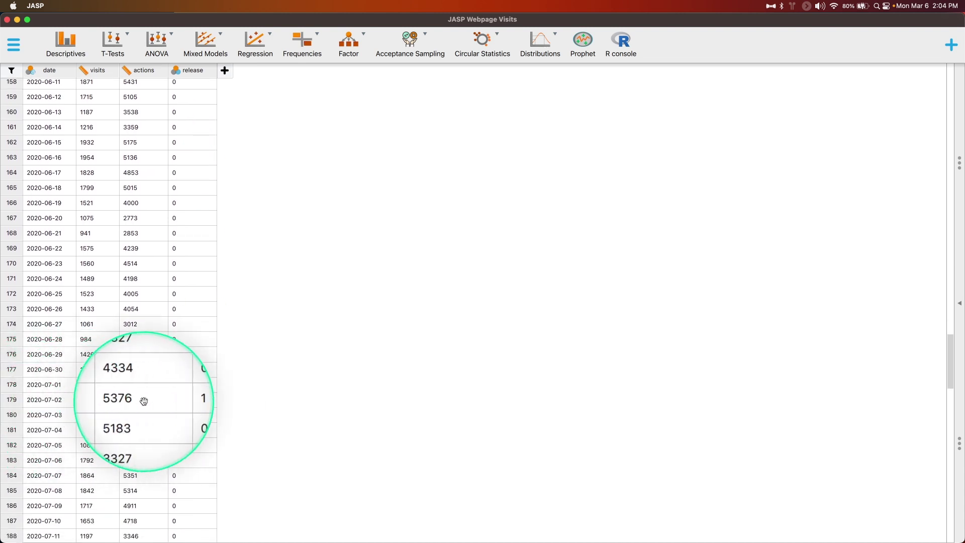
{"action": "scroll", "coordinate": [210, 352], "scroll_direction": "down", "scroll_amount": 5}
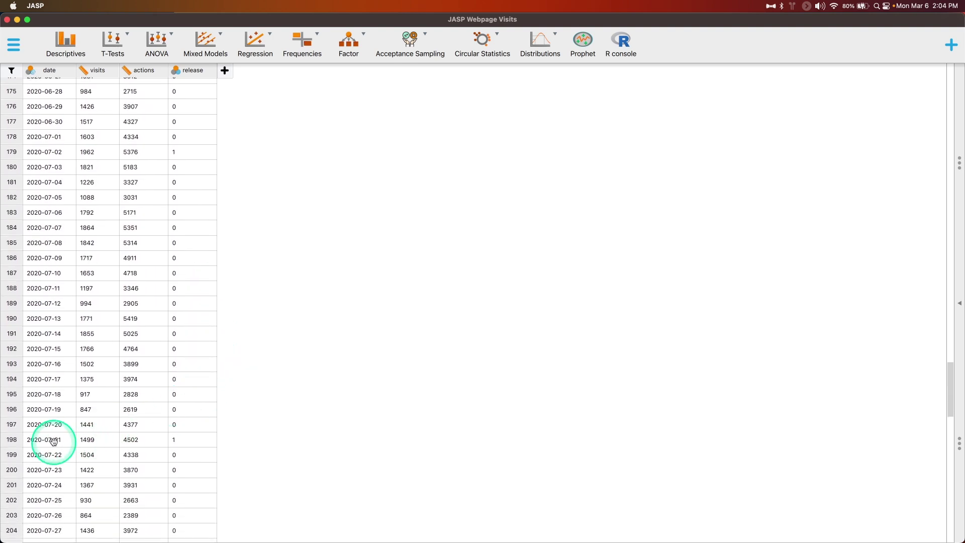
{"action": "scroll", "coordinate": [194, 415], "scroll_direction": "down", "scroll_amount": 3}
{"action": "scroll", "coordinate": [194, 415], "scroll_direction": "down", "scroll_amount": 6}
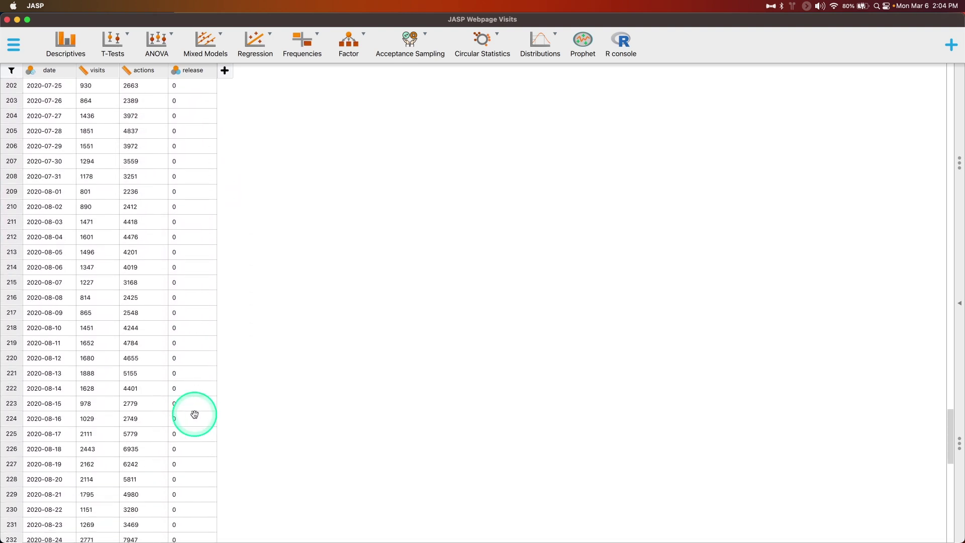
{"action": "scroll", "coordinate": [194, 367], "scroll_direction": "down", "scroll_amount": 6}
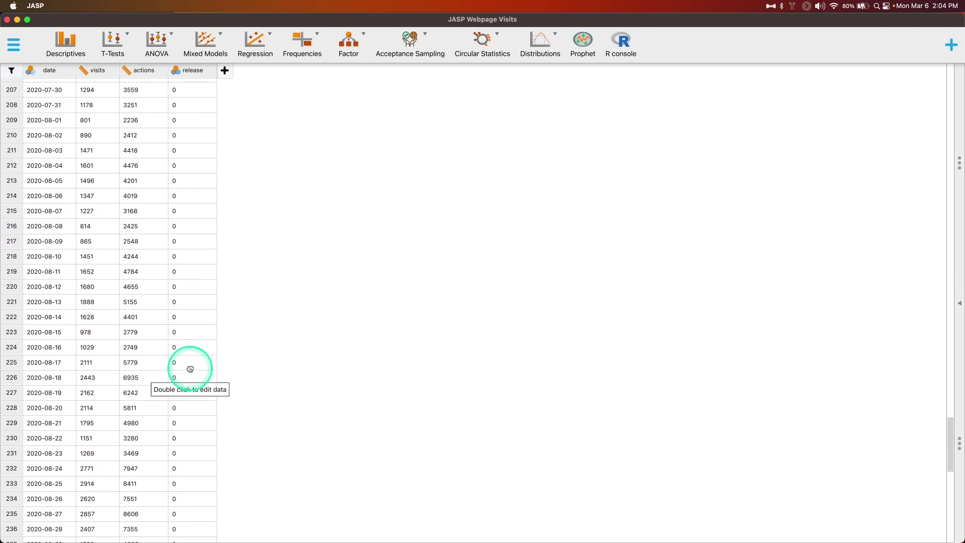
{"action": "scroll", "coordinate": [194, 364], "scroll_direction": "down", "scroll_amount": 9}
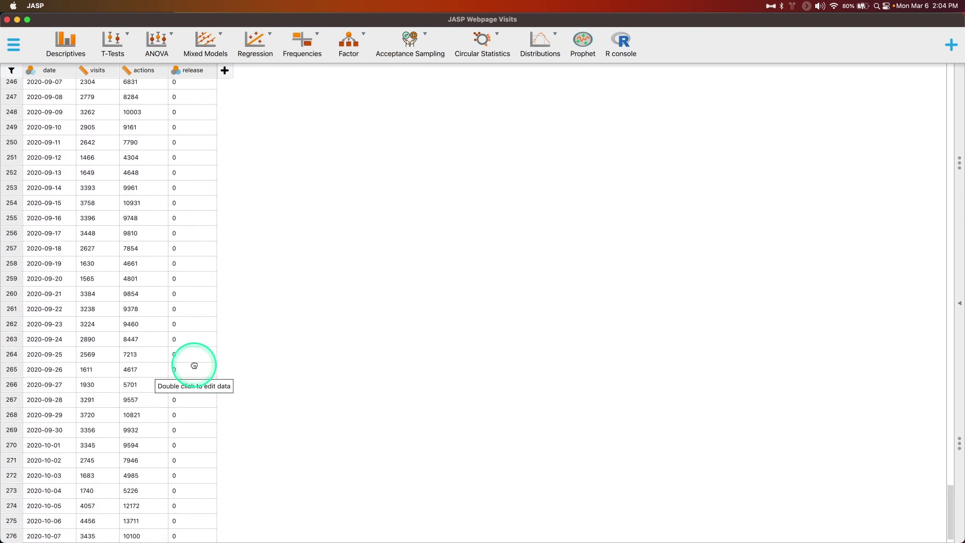
{"action": "scroll", "coordinate": [200, 491], "scroll_direction": "up", "scroll_amount": 20}
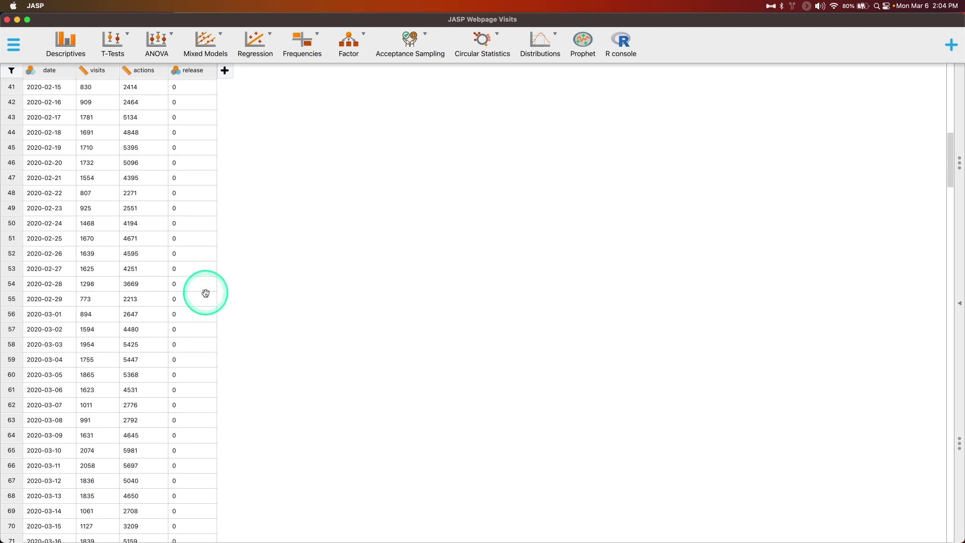
{"action": "scroll", "coordinate": [190, 289], "scroll_direction": "up", "scroll_amount": 10}
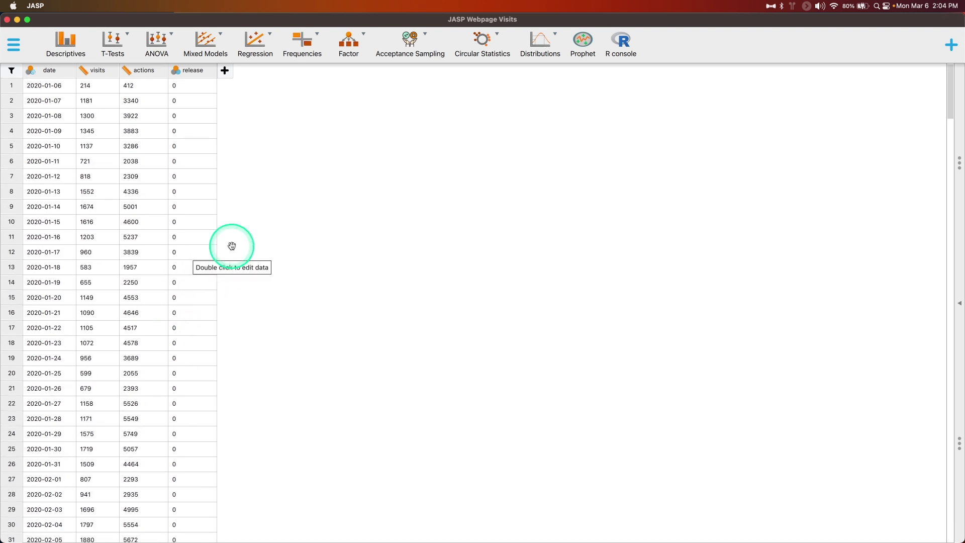
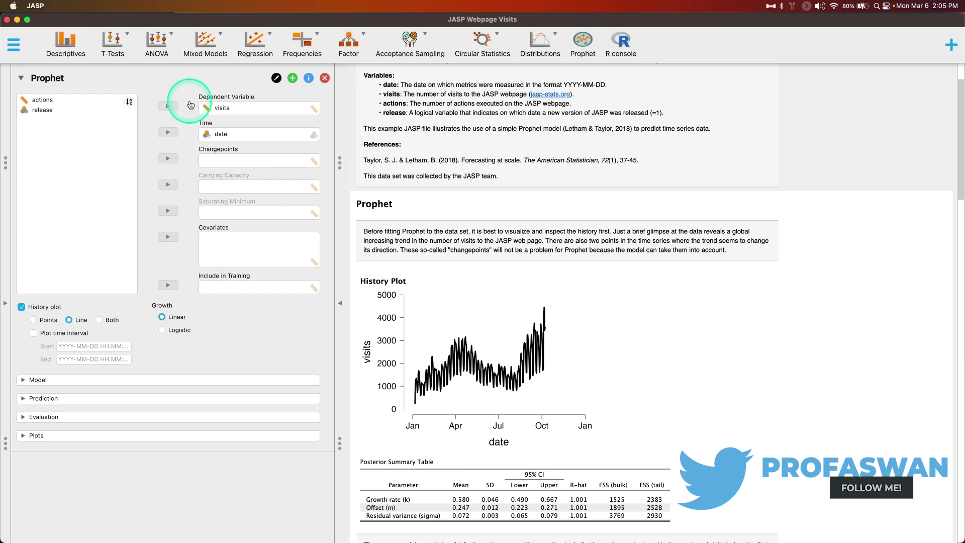
- Open the Prophet analysis help, place it over the results area, and read the Dependent Variable explanation
{"action": "left_click", "coordinate": [309, 78]}
{"action": "left_click_drag", "start_coordinate": [507, 100], "coordinate": [691, 84]}
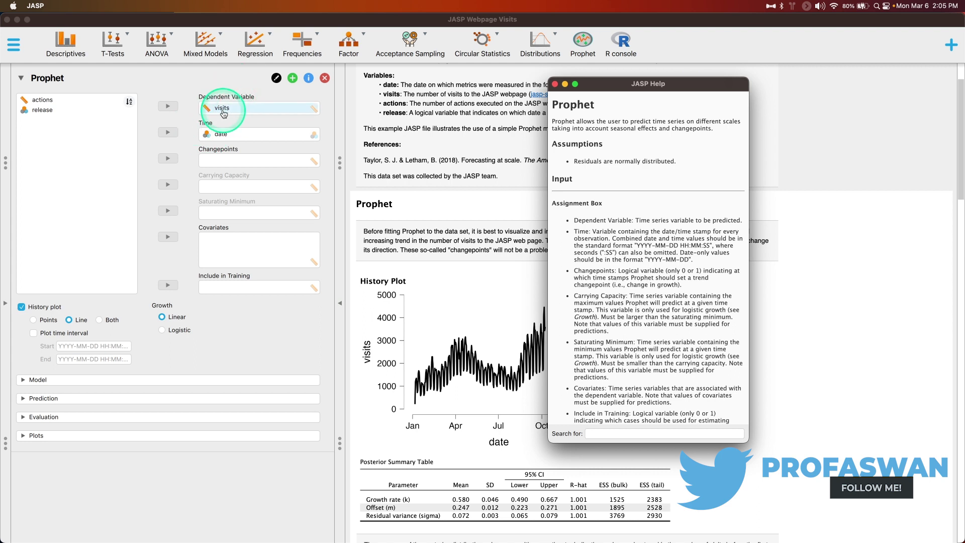
{"action": "left_click_drag", "start_coordinate": [670, 220], "coordinate": [733, 219]}
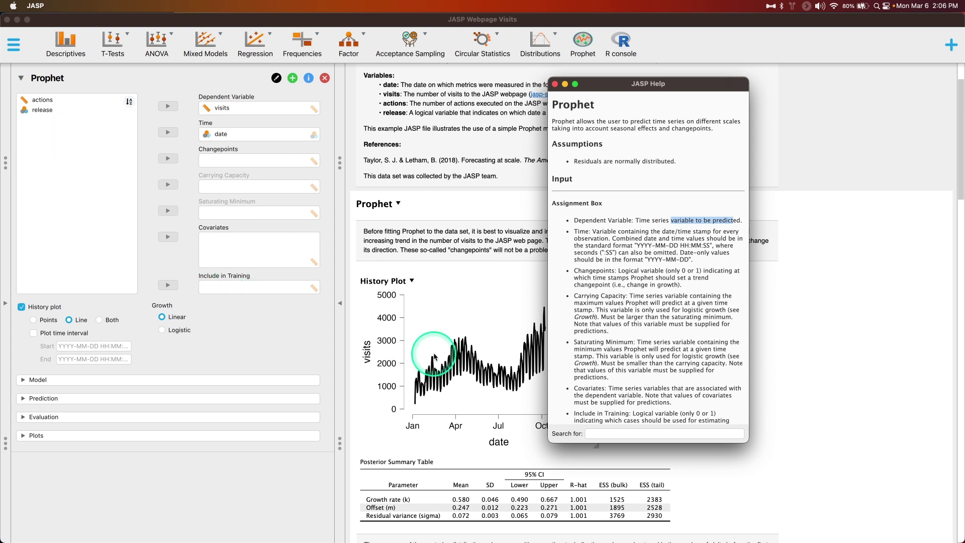
- Read the help entries for Carrying Capacity and Saturating Minimum, including their use for logistic growth
{"action": "scroll", "coordinate": [668, 307], "scroll_direction": "down", "scroll_amount": 3}
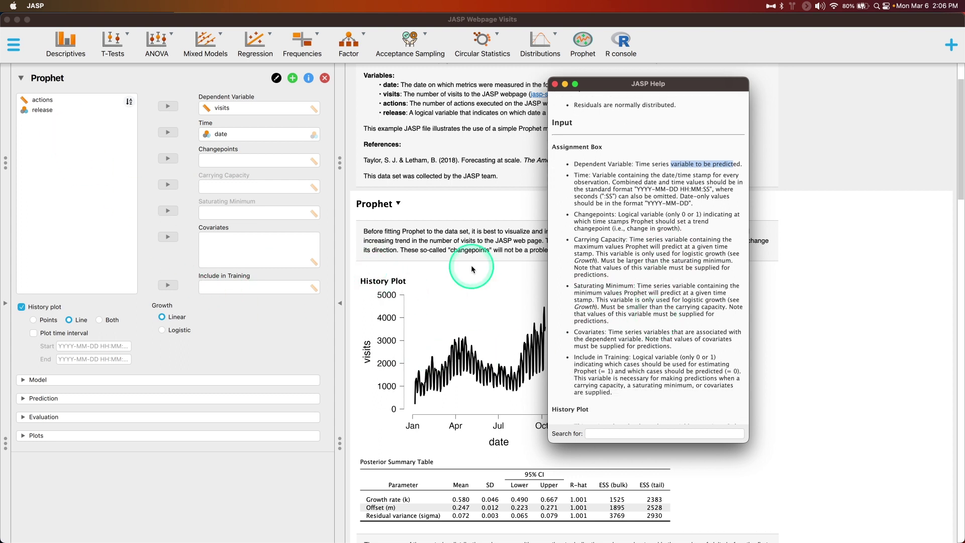
{"action": "left_click_drag", "start_coordinate": [595, 246], "coordinate": [739, 254]}
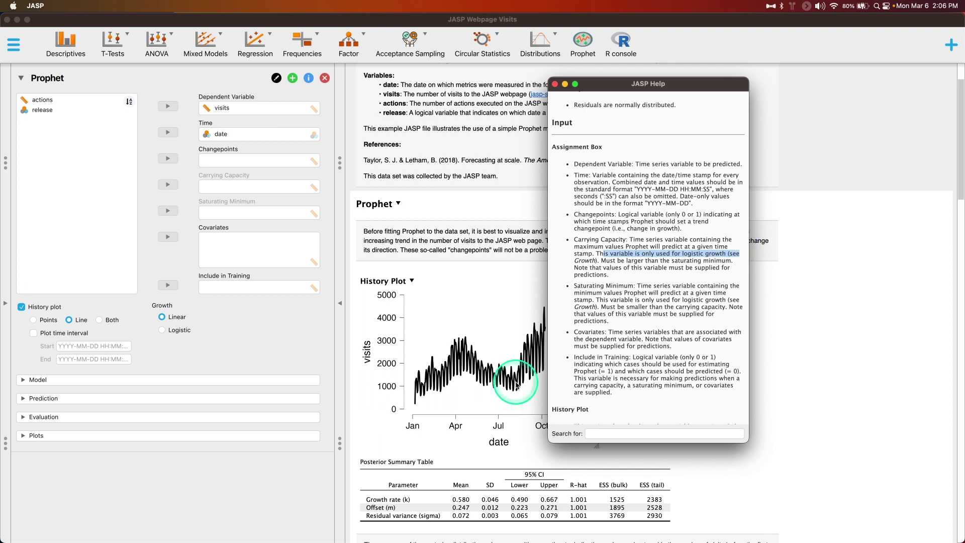
{"action": "scroll", "coordinate": [625, 276], "scroll_direction": "down", "scroll_amount": 1}
{"action": "left_click_drag", "start_coordinate": [642, 265], "coordinate": [738, 265]}
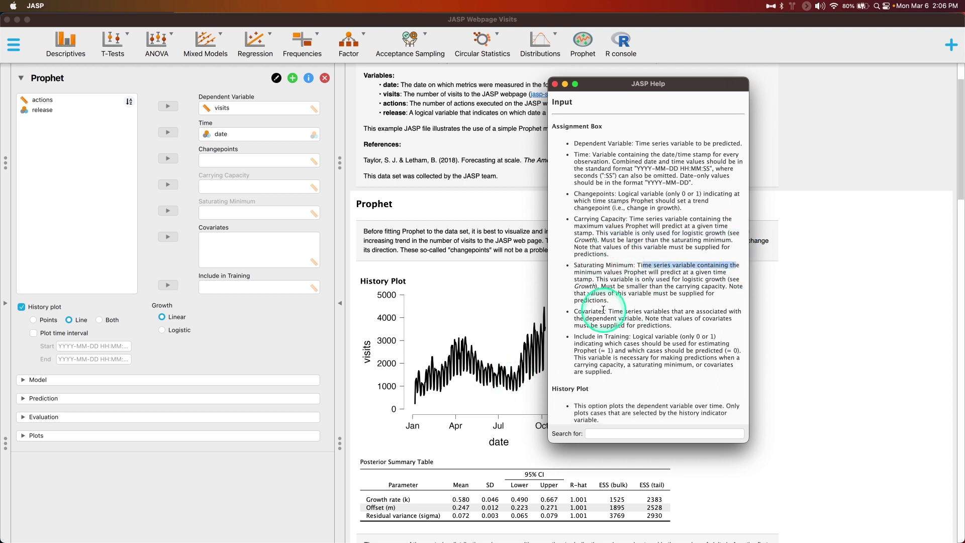
{"action": "left_click_drag", "start_coordinate": [587, 272], "coordinate": [725, 272]}
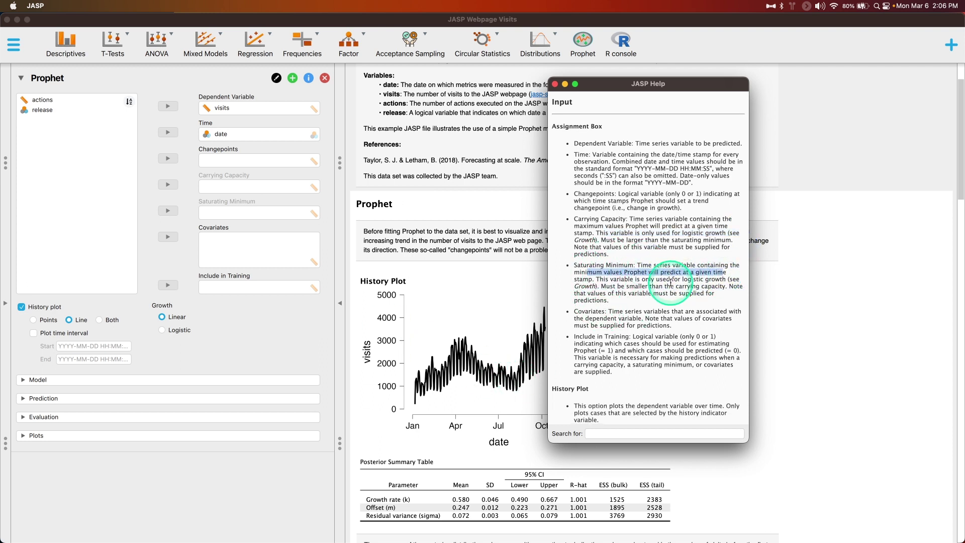
{"action": "left_click_drag", "start_coordinate": [662, 280], "coordinate": [726, 280]}
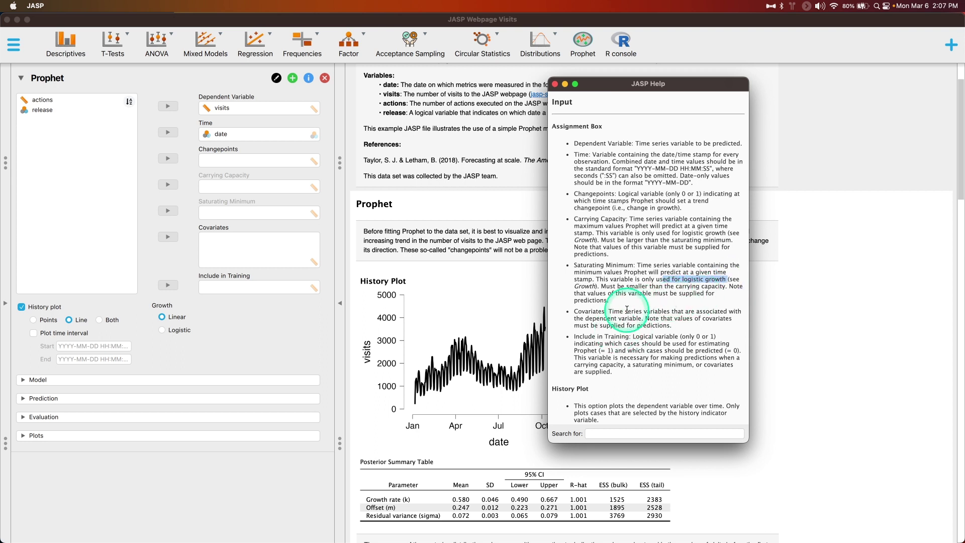
- Read the help entries for Covariates and Include in Training, pointing out the actions variable
{"action": "left_click_drag", "start_coordinate": [632, 312], "coordinate": [709, 312]}
{"action": "left_click", "coordinate": [59, 100]}
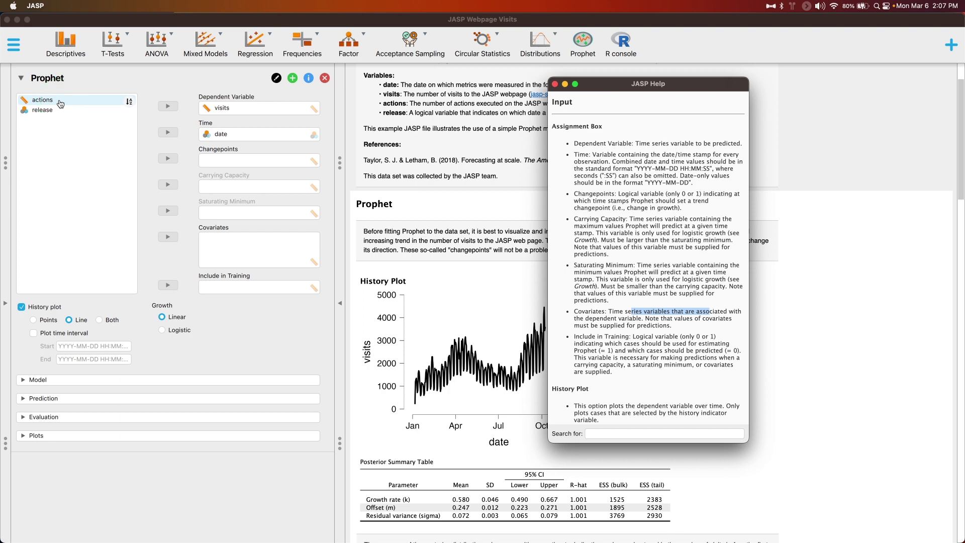
{"action": "scroll", "coordinate": [646, 382], "scroll_direction": "down", "scroll_amount": 3}
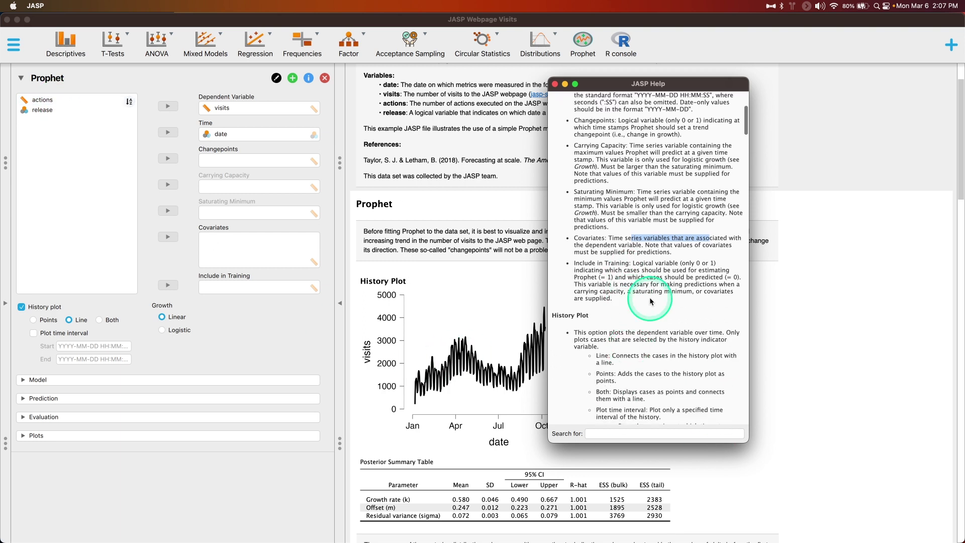
{"action": "left_click_drag", "start_coordinate": [604, 270], "coordinate": [724, 277]}
{"action": "left_click", "coordinate": [726, 277]}
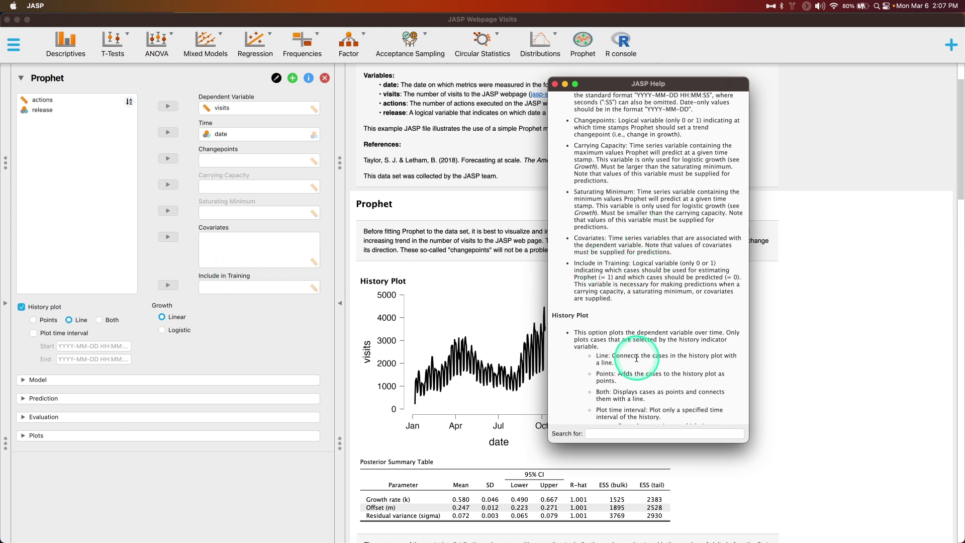
- Move the help window off the history plot, try the plot's Points display, and return it to Line
{"action": "left_click_drag", "start_coordinate": [683, 83], "coordinate": [878, 113]}
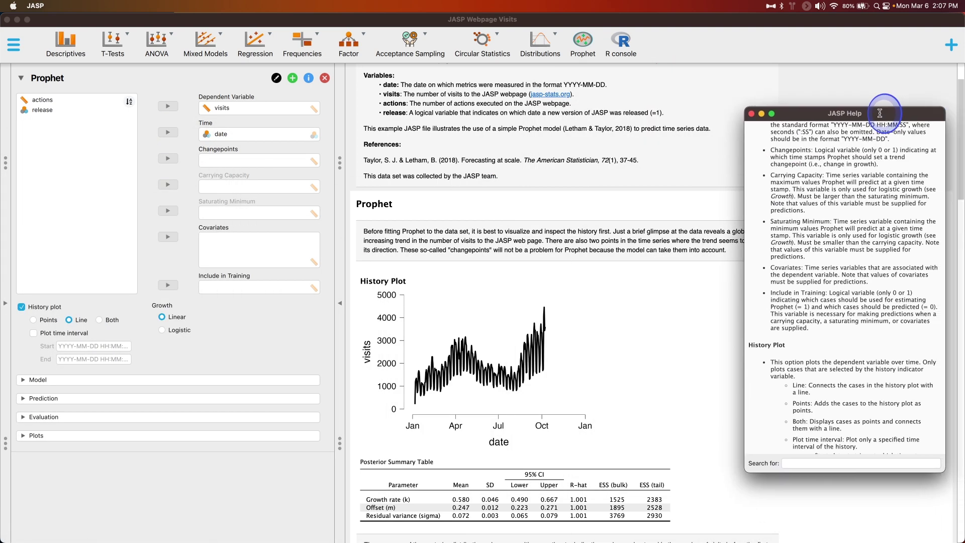
{"action": "left_click", "coordinate": [32, 320]}
{"action": "scroll", "coordinate": [406, 372], "scroll_direction": "down", "scroll_amount": 3}
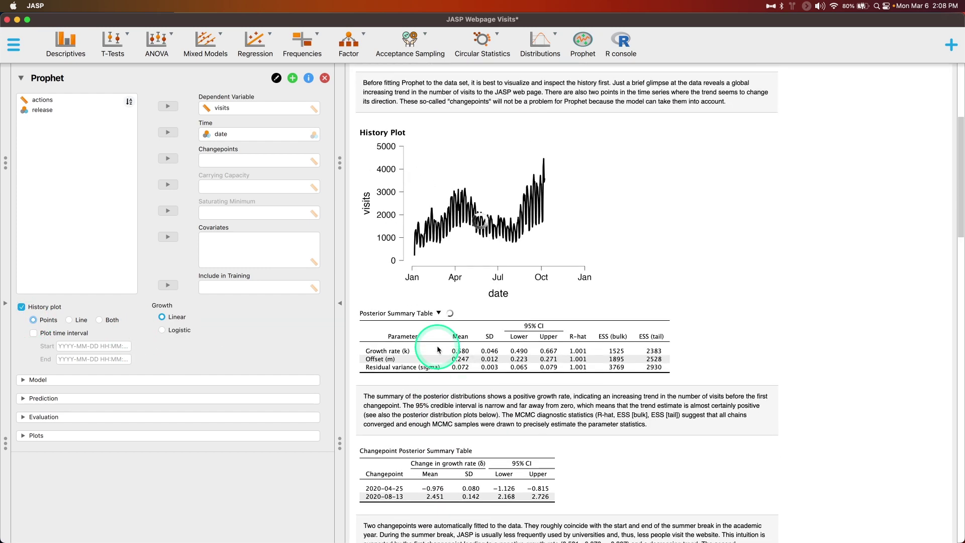
{"action": "scroll", "coordinate": [437, 349], "scroll_direction": "up", "scroll_amount": 2}
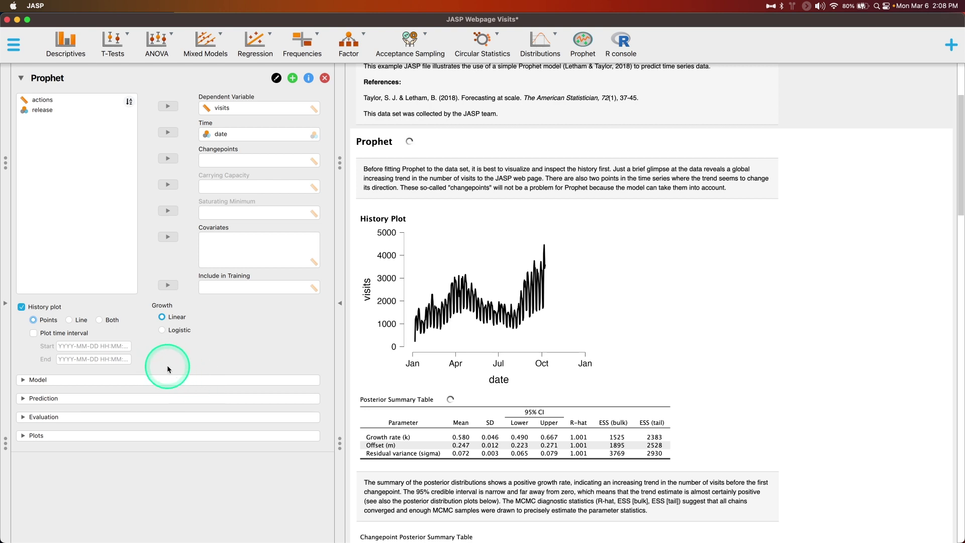
{"action": "left_click", "coordinate": [69, 320]}
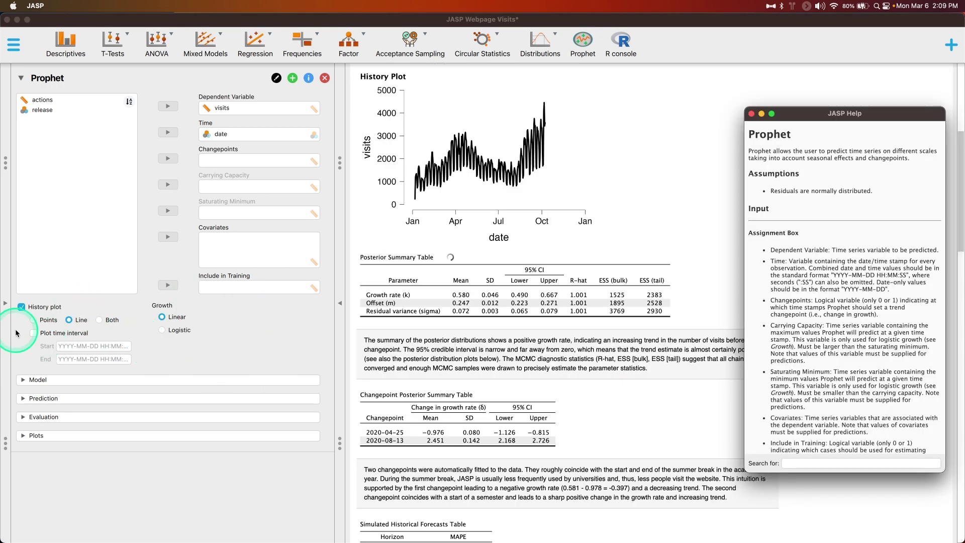
- Move the help window clear of the results and read the note about trend and changepoints above the History Plot
{"action": "scroll", "coordinate": [510, 216], "scroll_direction": "up", "scroll_amount": 3}
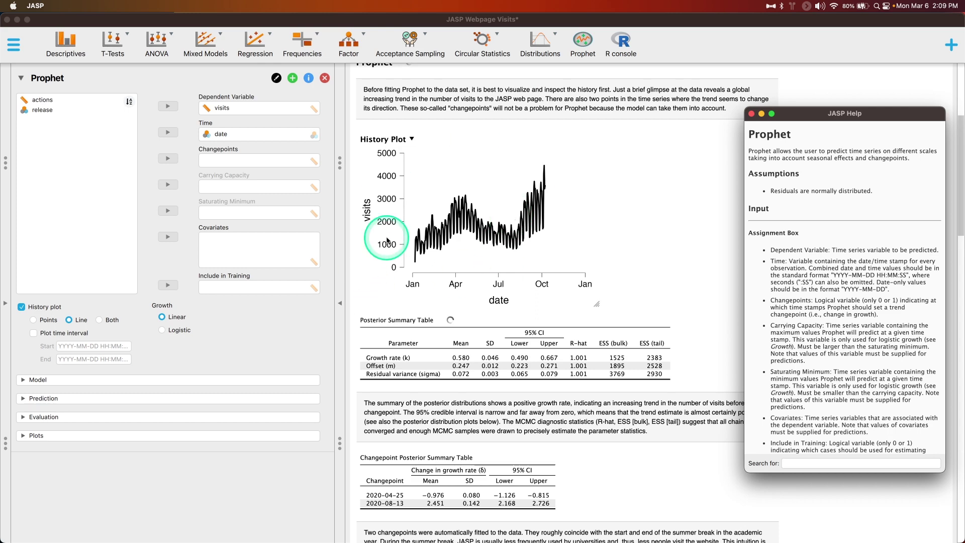
{"action": "scroll", "coordinate": [495, 236], "scroll_direction": "up", "scroll_amount": 3}
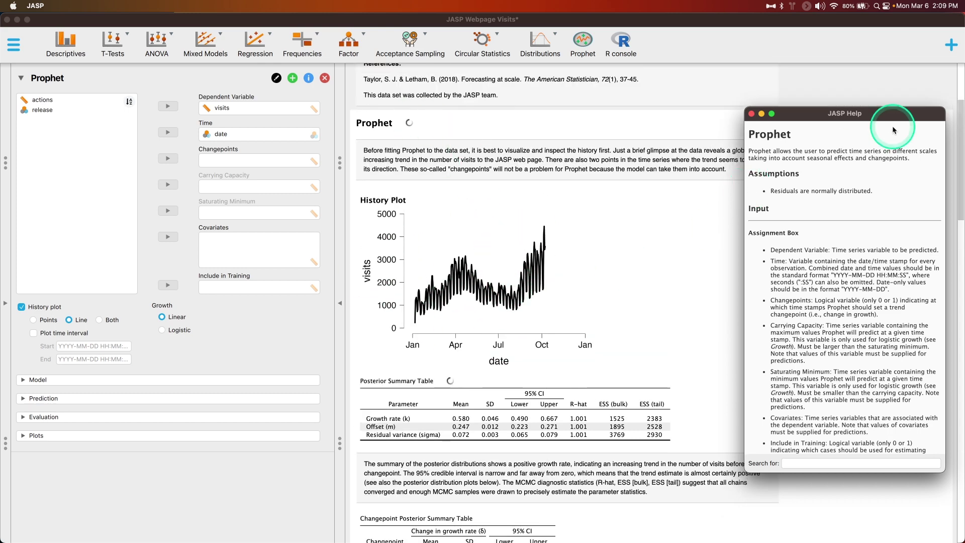
{"action": "left_click_drag", "start_coordinate": [893, 121], "coordinate": [891, 523]}
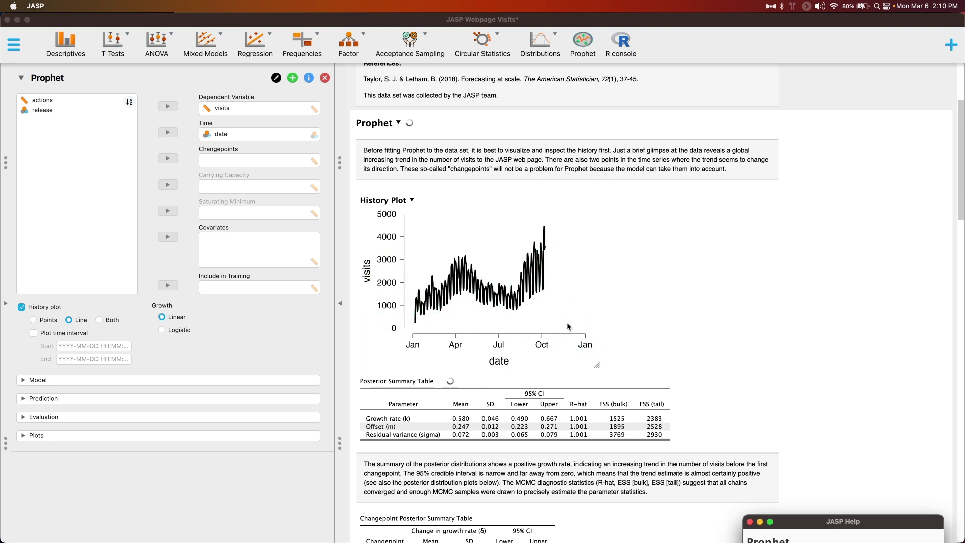
{"action": "left_click", "coordinate": [376, 160]}
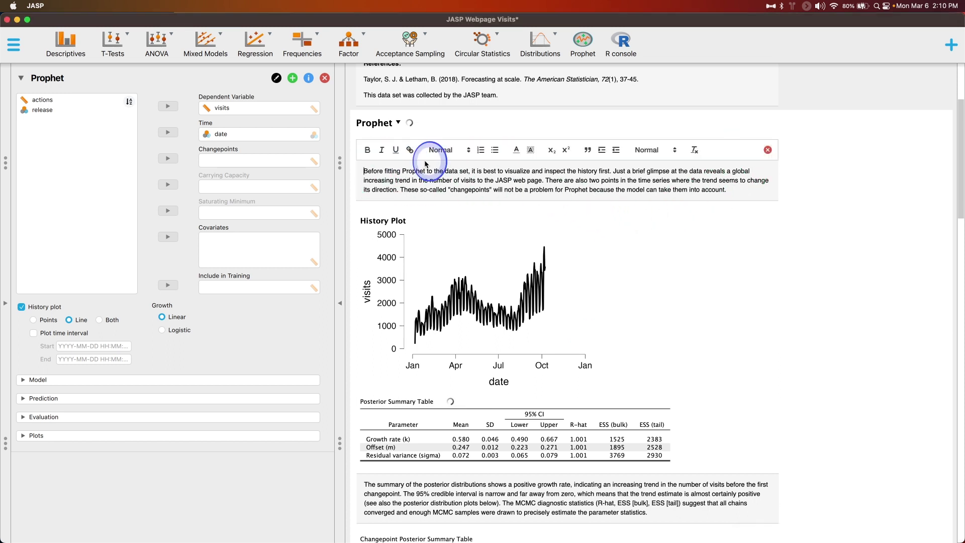
{"action": "left_click_drag", "start_coordinate": [411, 177], "coordinate": [544, 181]}
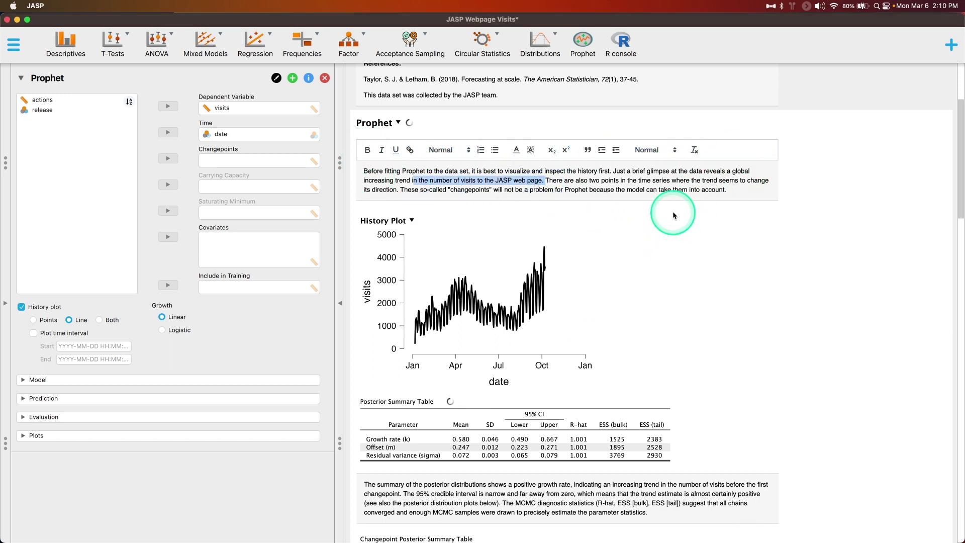
{"action": "left_click_drag", "start_coordinate": [568, 180], "coordinate": [728, 188]}
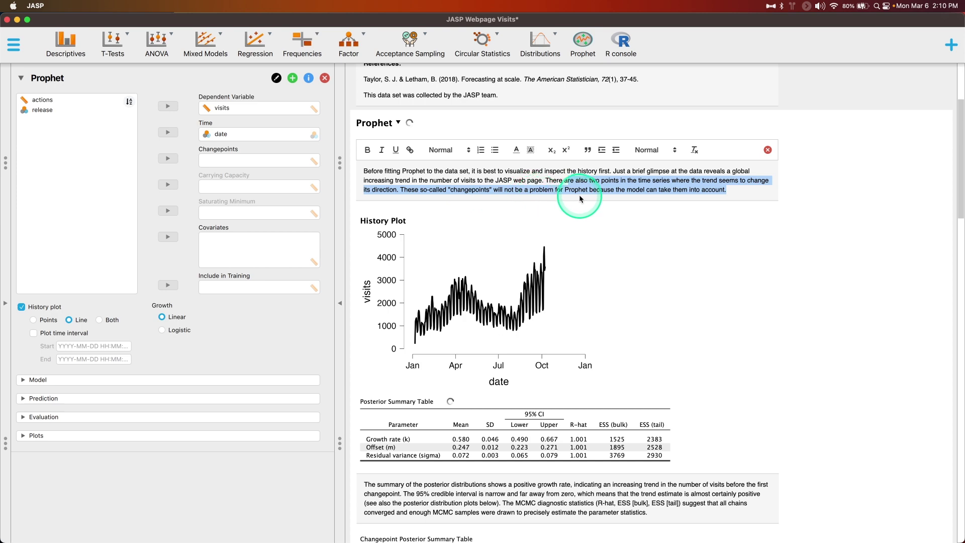
{"action": "left_click", "coordinate": [763, 239]}
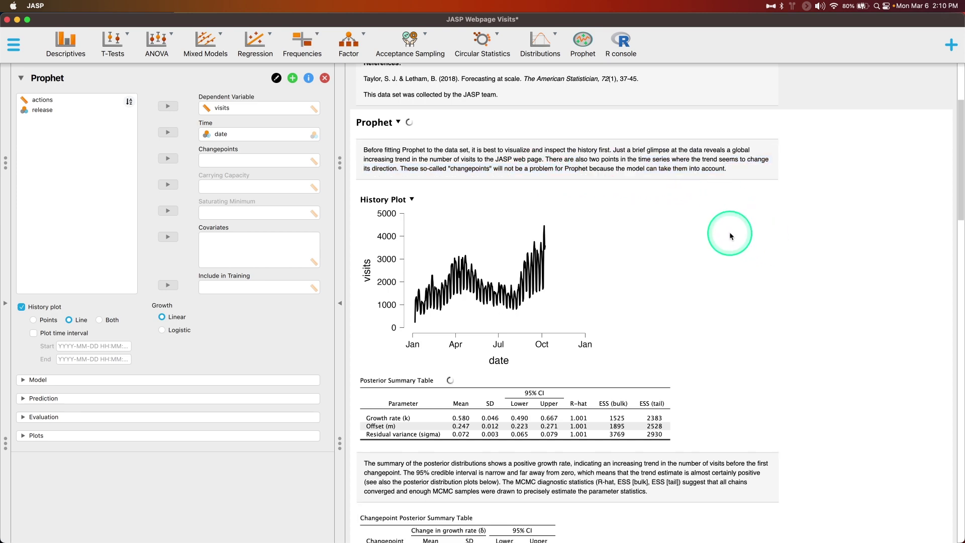
- Expand the Model settings of the Prophet analysis
{"action": "scroll", "coordinate": [729, 231], "scroll_direction": "down", "scroll_amount": 5}
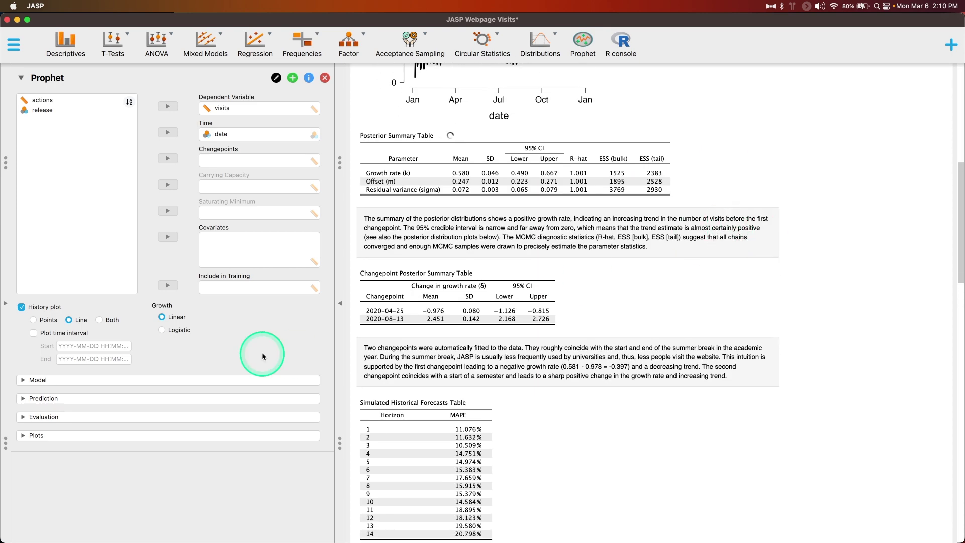
{"action": "left_click", "coordinate": [107, 379]}
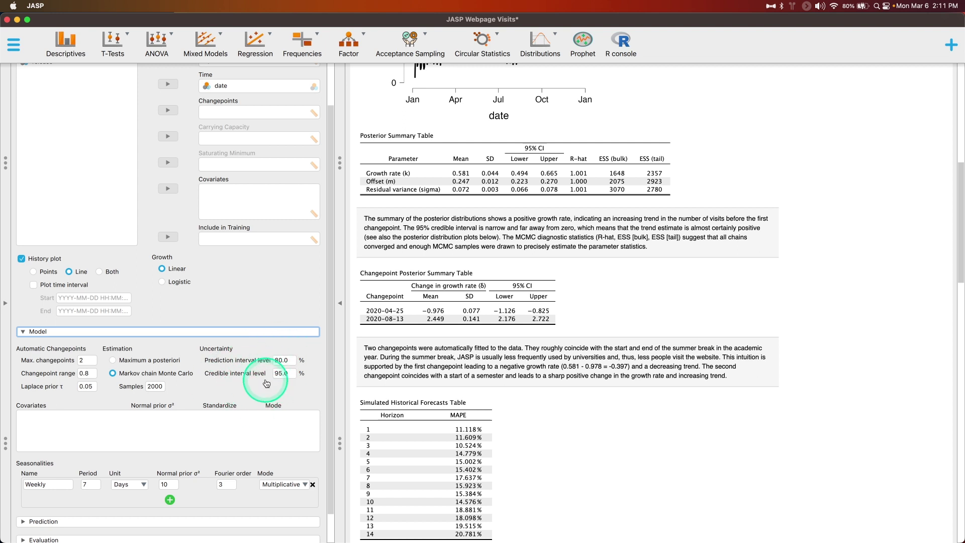
- Review the weekly seasonality in the Model settings and examine the weekly Seasonality Plot in the results
{"action": "scroll", "coordinate": [219, 390], "scroll_direction": "down", "scroll_amount": 1}
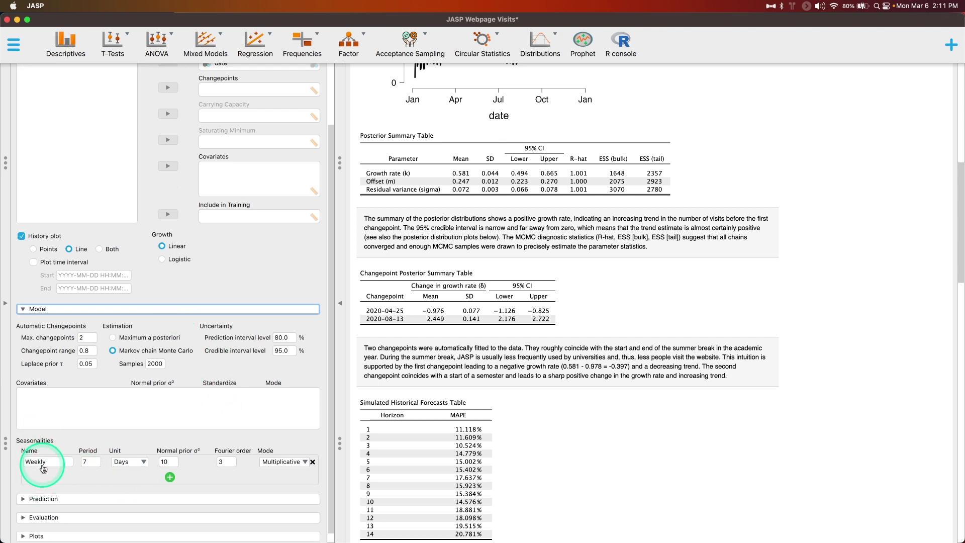
{"action": "scroll", "coordinate": [448, 205], "scroll_direction": "up", "scroll_amount": 3}
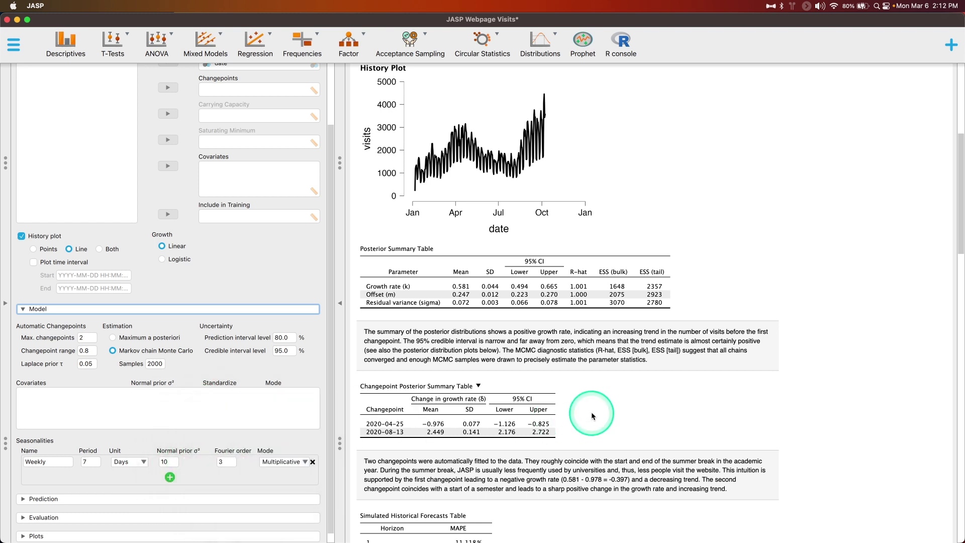
{"action": "scroll", "coordinate": [655, 347], "scroll_direction": "down", "scroll_amount": 5}
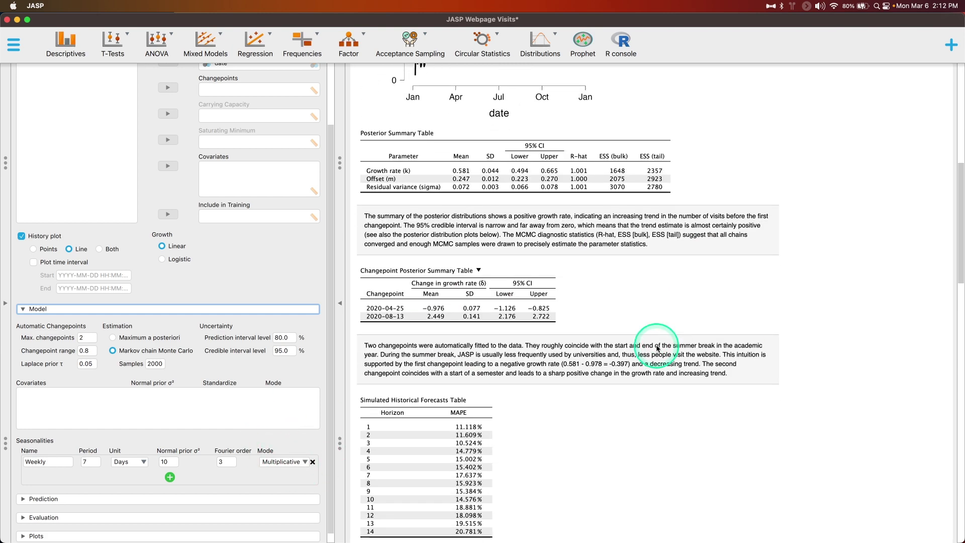
{"action": "scroll", "coordinate": [654, 346], "scroll_direction": "down", "scroll_amount": 10}
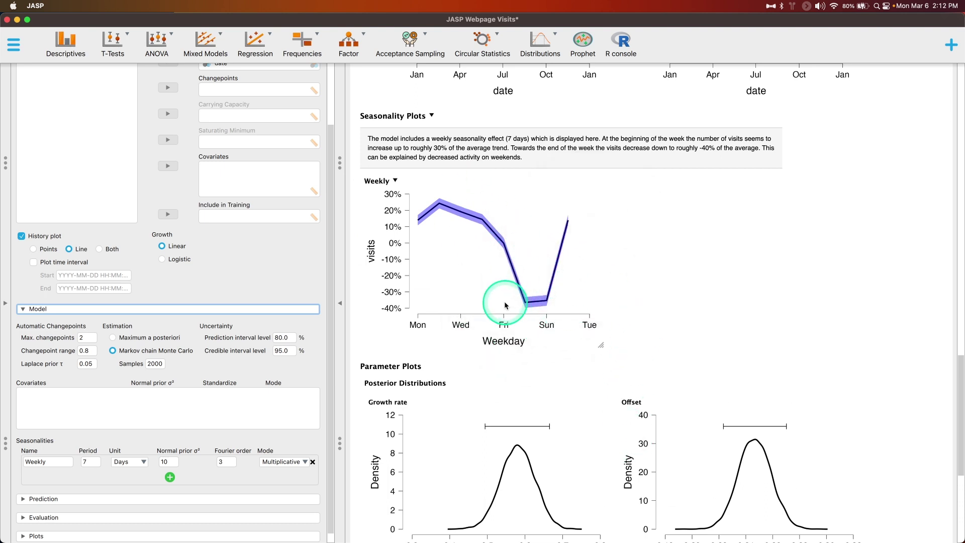
- Collapse the Model settings and open the Prediction settings to review the periodical forecast options alongside the results
{"action": "left_click", "coordinate": [191, 309]}
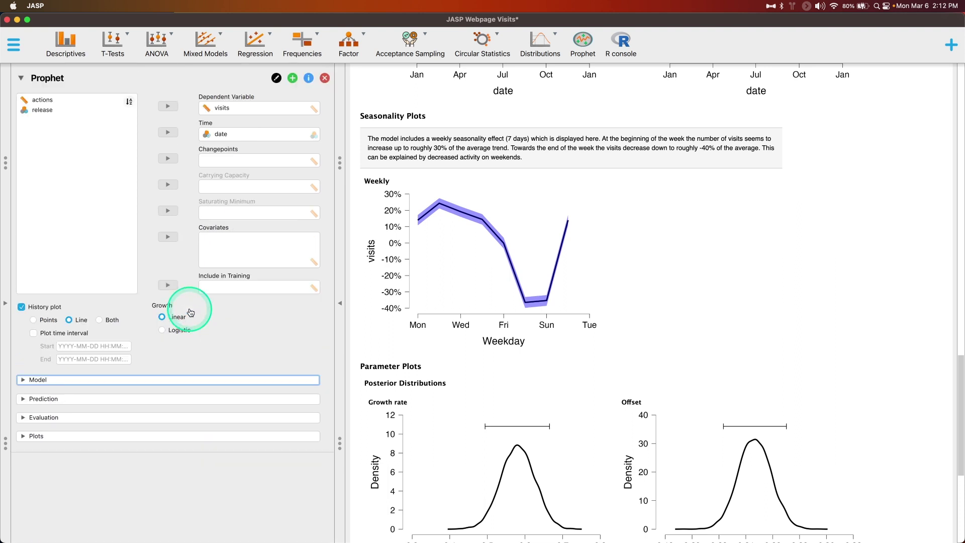
{"action": "left_click", "coordinate": [135, 398]}
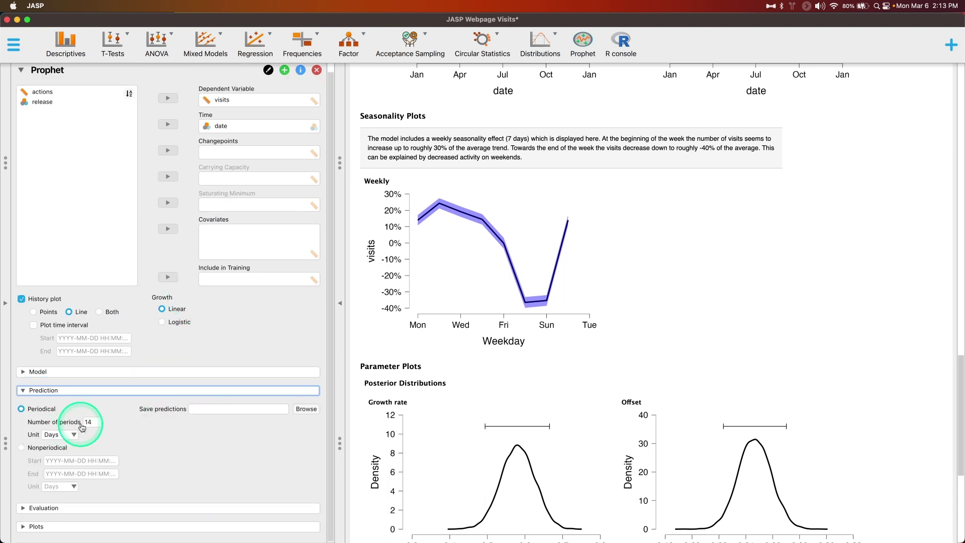
{"action": "scroll", "coordinate": [527, 371], "scroll_direction": "up", "scroll_amount": 4}
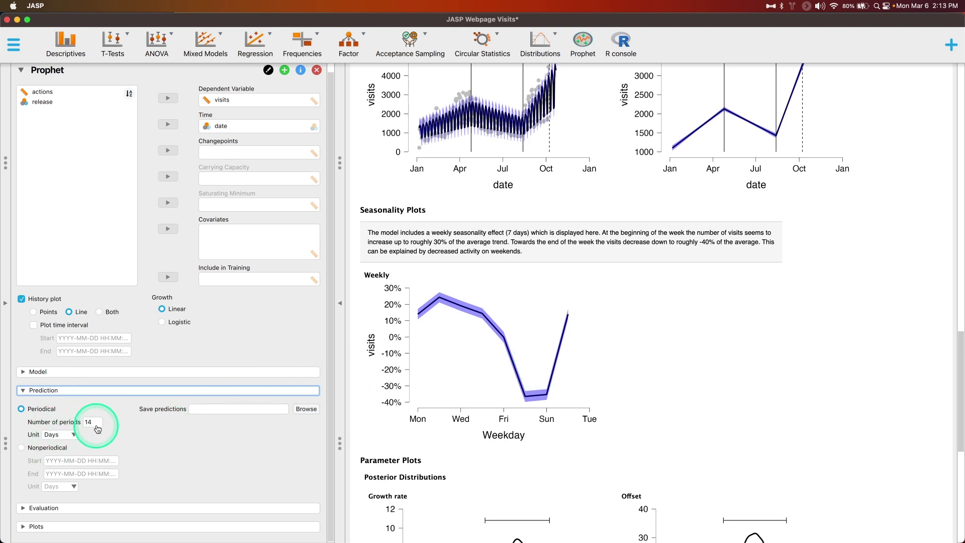
{"action": "scroll", "coordinate": [513, 417], "scroll_direction": "up", "scroll_amount": 2}
{"action": "scroll", "coordinate": [512, 417], "scroll_direction": "up", "scroll_amount": 15}
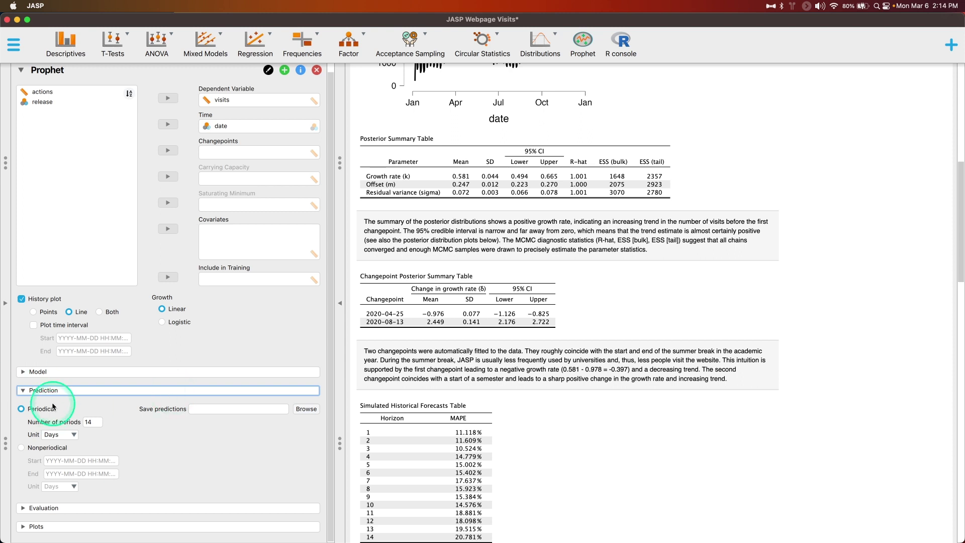
- Collapse the Prediction settings and review the cross validation and performance metric options under Evaluation, closing that section again
{"action": "left_click", "coordinate": [94, 391]}
{"action": "left_click", "coordinate": [113, 416]}
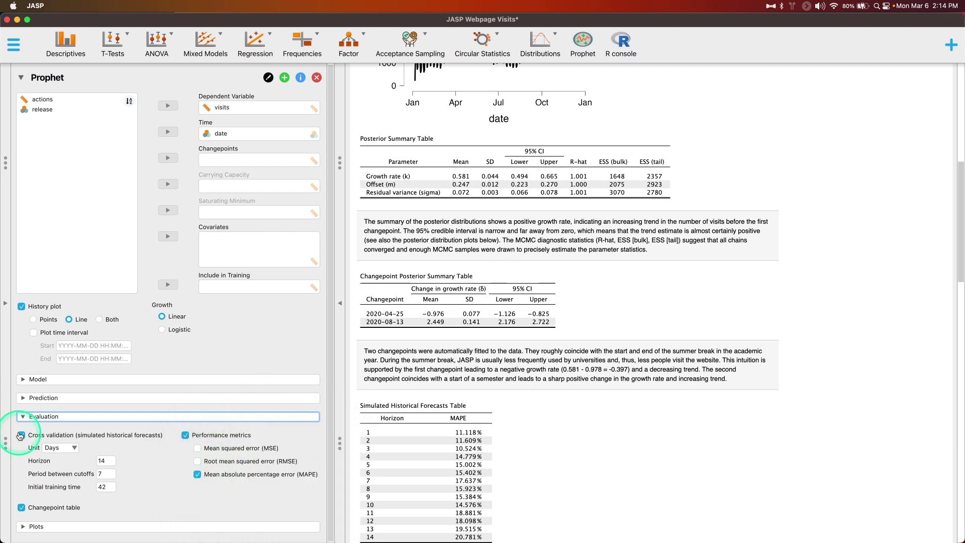
{"action": "left_click", "coordinate": [43, 416]}
- Expand the Plots settings and look through the forecast, seasonality, performance and parameter plot options
{"action": "left_click", "coordinate": [69, 435]}
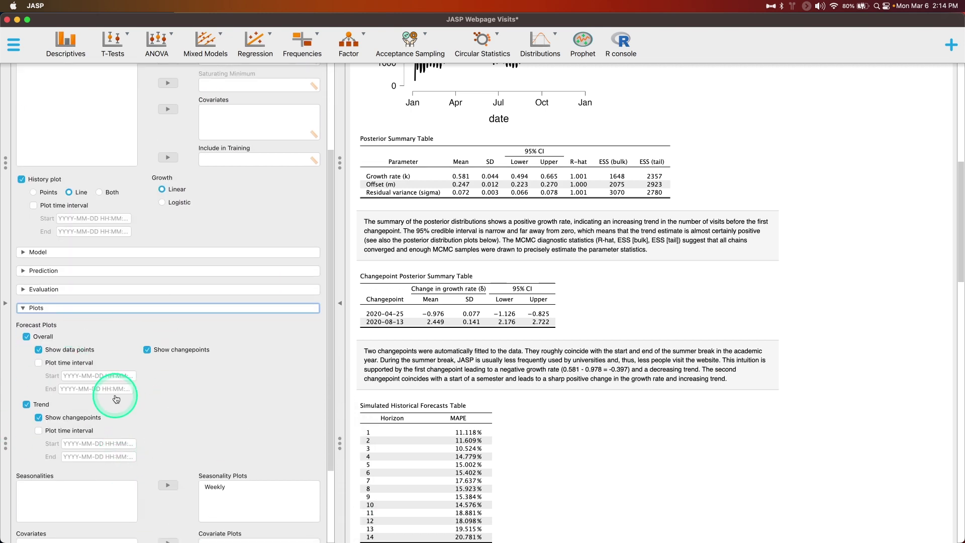
{"action": "scroll", "coordinate": [116, 387], "scroll_direction": "down", "scroll_amount": 3}
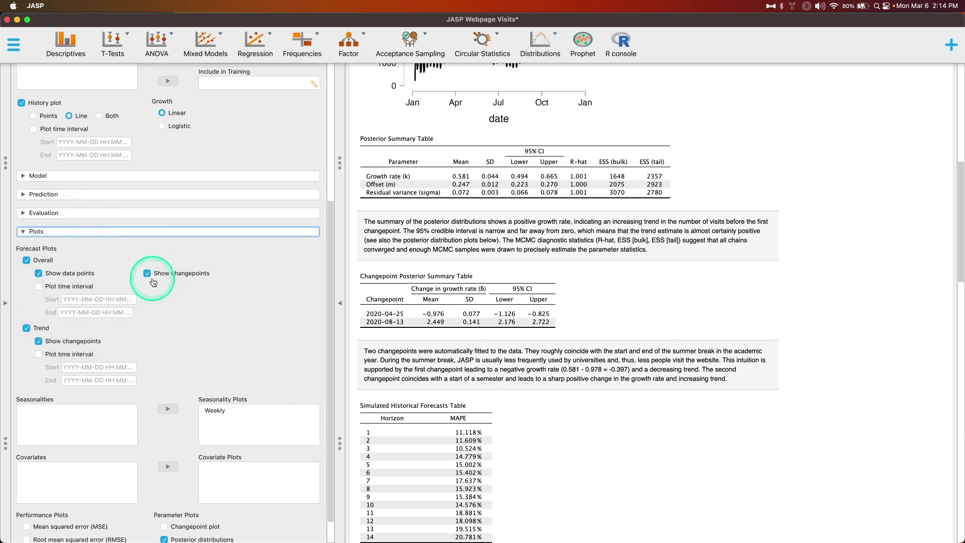
{"action": "scroll", "coordinate": [151, 331], "scroll_direction": "down", "scroll_amount": 1}
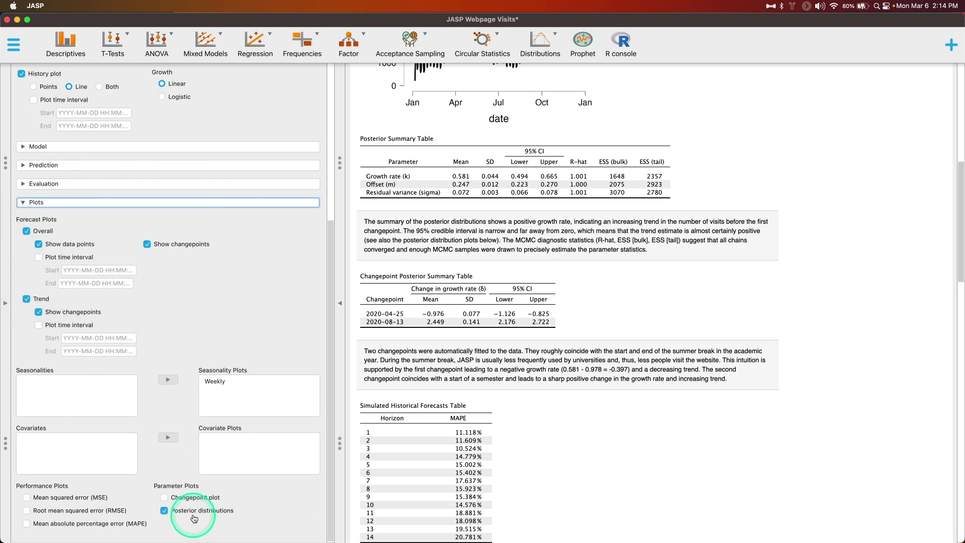
- Read the Posterior Summary Table with its note in the results, and expand the Model settings again
{"action": "scroll", "coordinate": [618, 436], "scroll_direction": "up", "scroll_amount": 5}
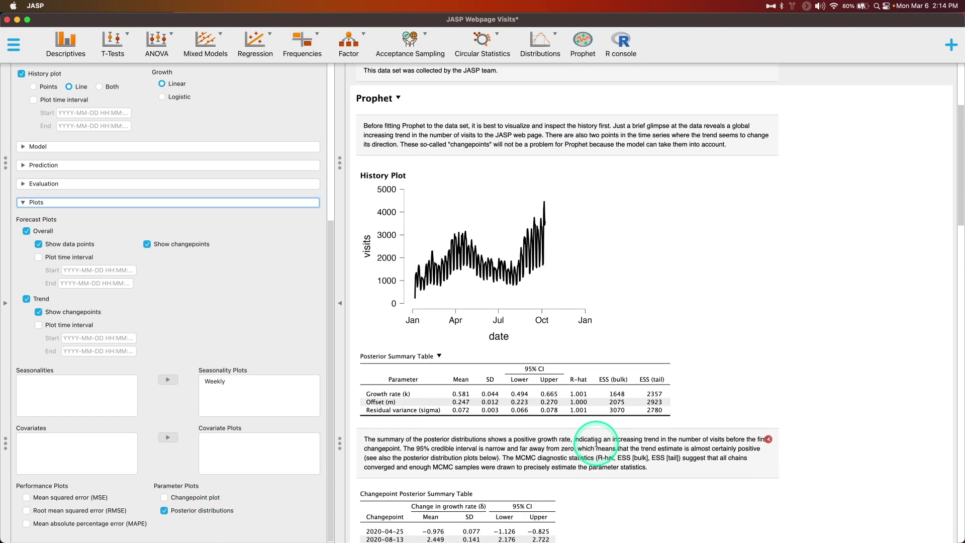
{"action": "scroll", "coordinate": [400, 293], "scroll_direction": "down", "scroll_amount": 2}
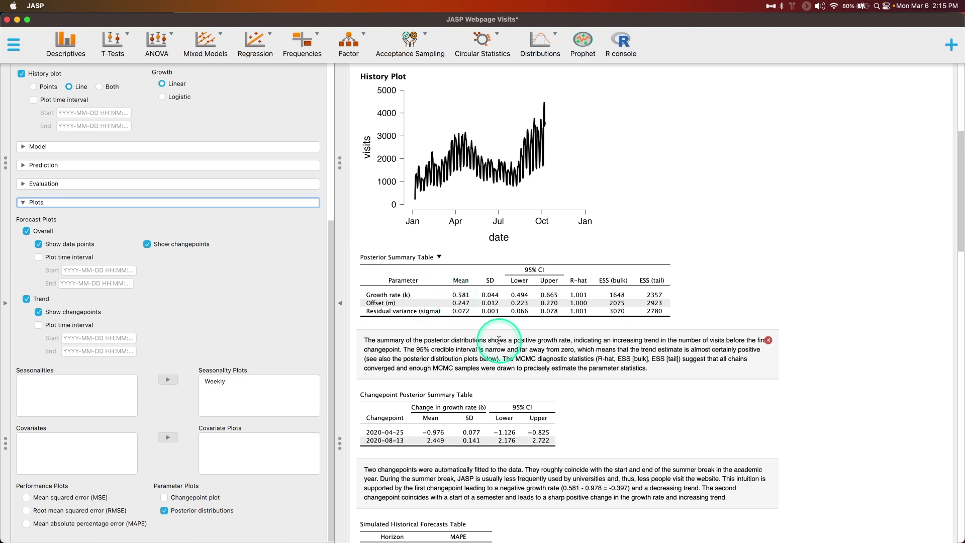
{"action": "scroll", "coordinate": [178, 233], "scroll_direction": "up", "scroll_amount": 5}
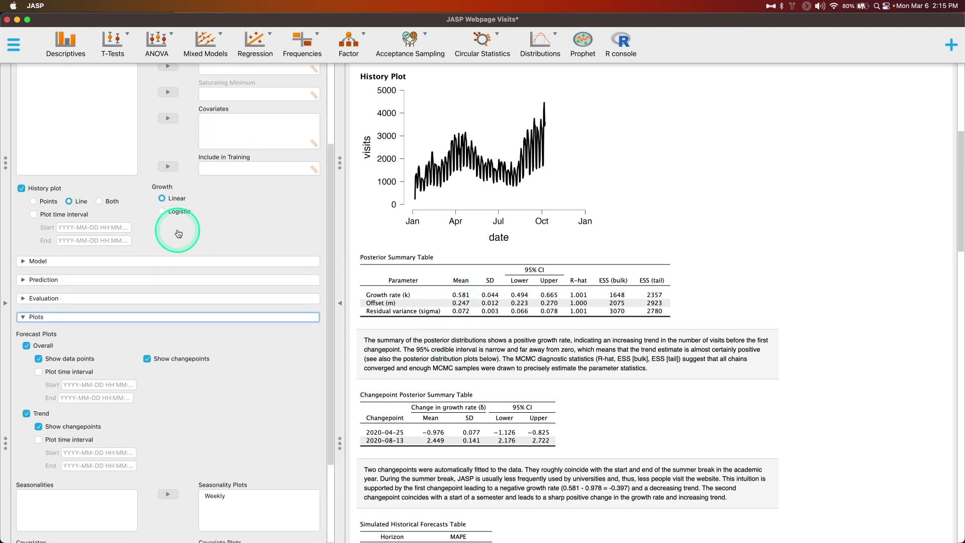
{"action": "scroll", "coordinate": [177, 246], "scroll_direction": "up", "scroll_amount": 4}
{"action": "left_click", "coordinate": [129, 372]}
{"action": "left_click", "coordinate": [129, 351]}
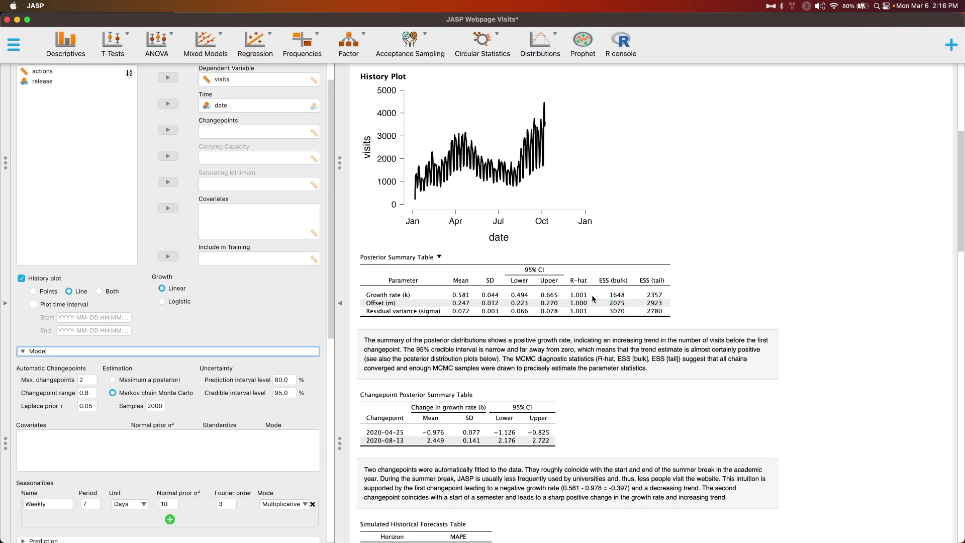
- Compare the mean growth rate changes in the Changepoint Posterior Summary Table with the Posterior Summary Table and History Plot
{"action": "scroll", "coordinate": [592, 294], "scroll_direction": "down", "scroll_amount": 5}
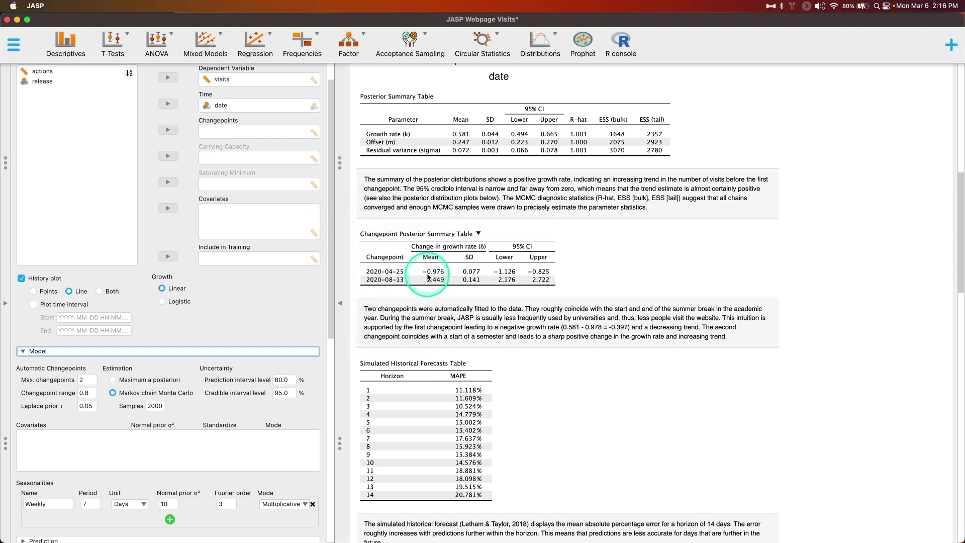
{"action": "scroll", "coordinate": [431, 278], "scroll_direction": "up", "scroll_amount": 3}
{"action": "scroll", "coordinate": [431, 277], "scroll_direction": "up", "scroll_amount": 2}
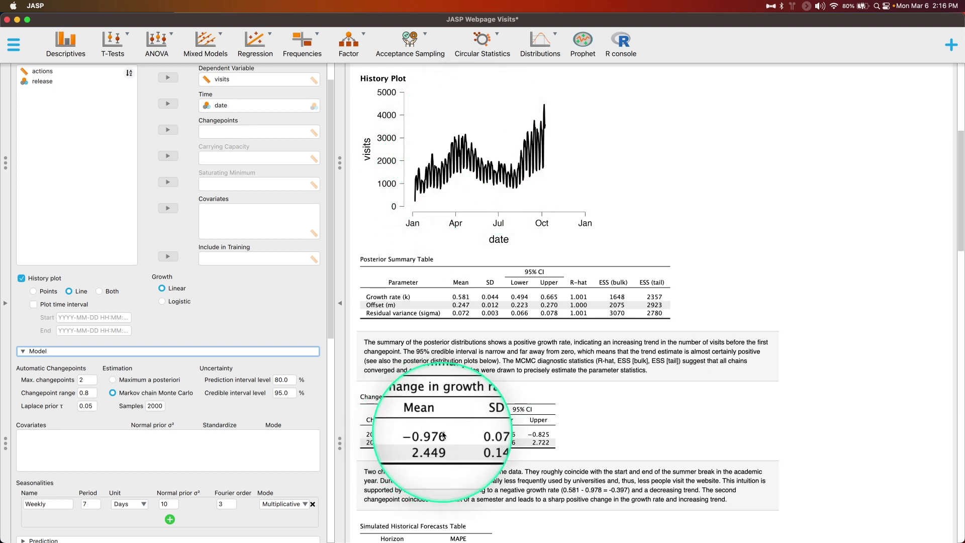
{"action": "scroll", "coordinate": [615, 431], "scroll_direction": "down", "scroll_amount": 3}
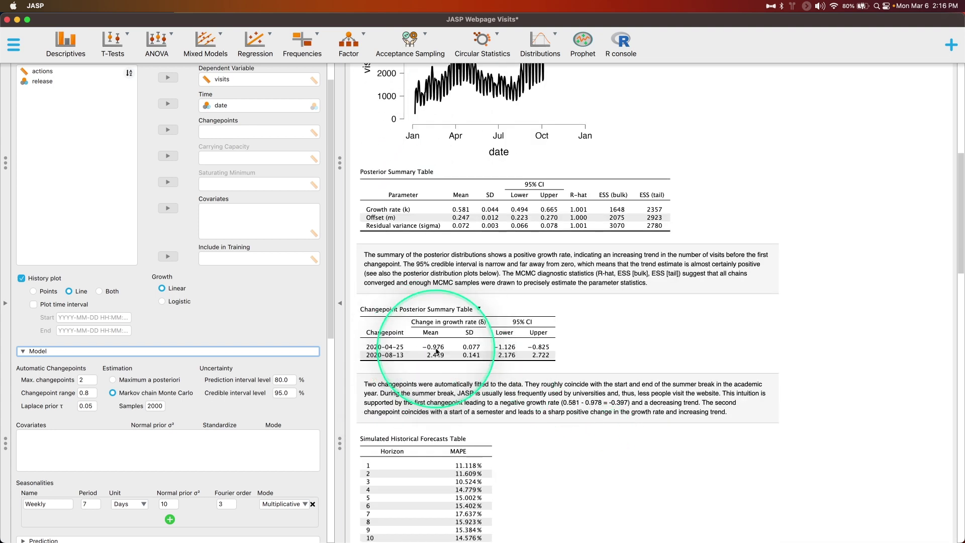
{"action": "scroll", "coordinate": [439, 341], "scroll_direction": "up", "scroll_amount": 4}
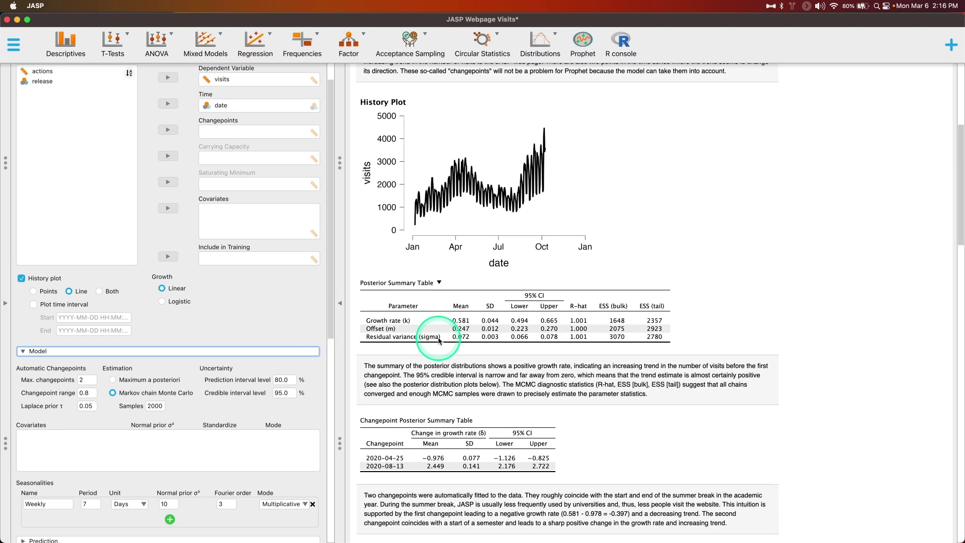
- Point out the two changepoints on the History Plot and relate each to its mean change in growth rate
{"action": "mouse_move", "coordinate": [523, 176]}
{"action": "left_mouse_down"}
{"action": "mouse_move", "coordinate": [538, 216]}
{"action": "mouse_move", "coordinate": [513, 208]}
{"action": "left_mouse_up"}
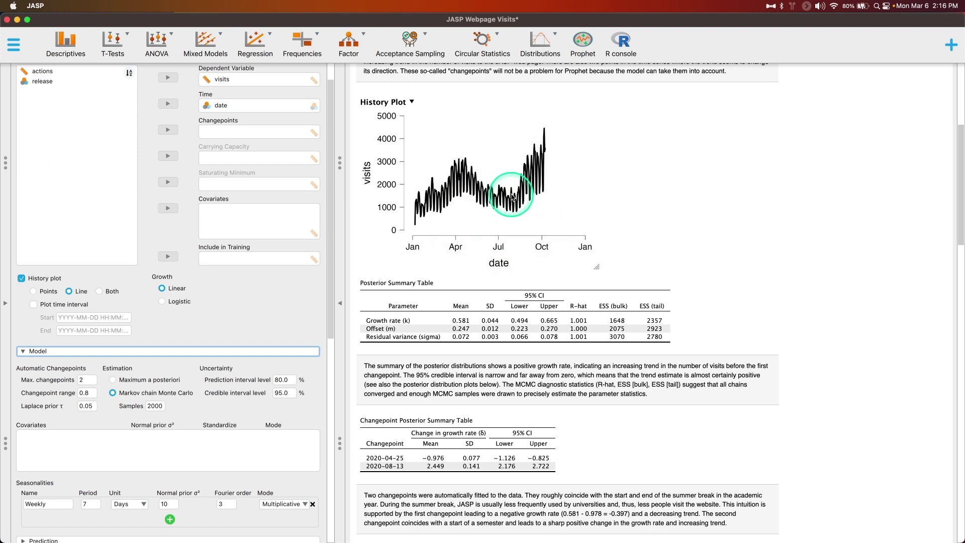
{"action": "left_click", "coordinate": [439, 444]}
{"action": "left_click", "coordinate": [527, 192]}
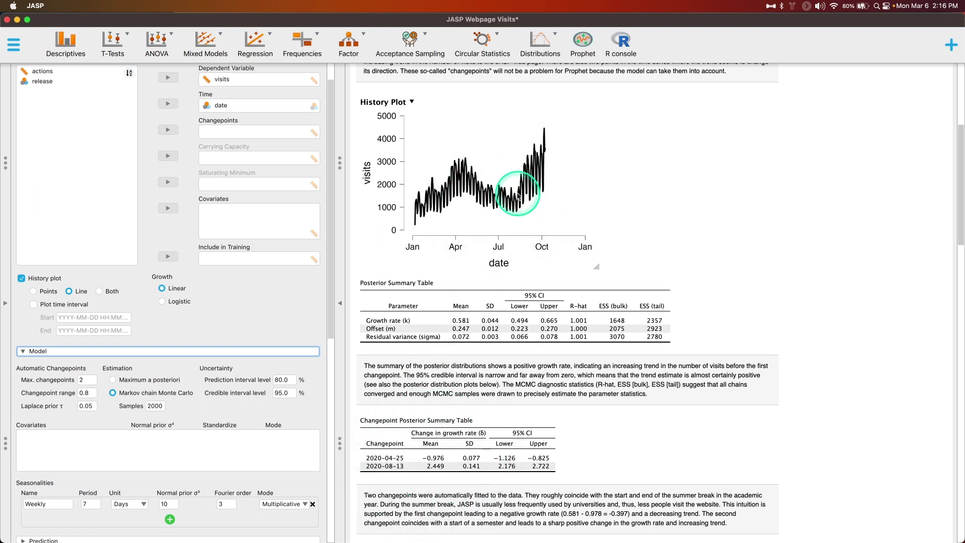
{"action": "left_click_drag", "start_coordinate": [528, 192], "coordinate": [473, 183]}
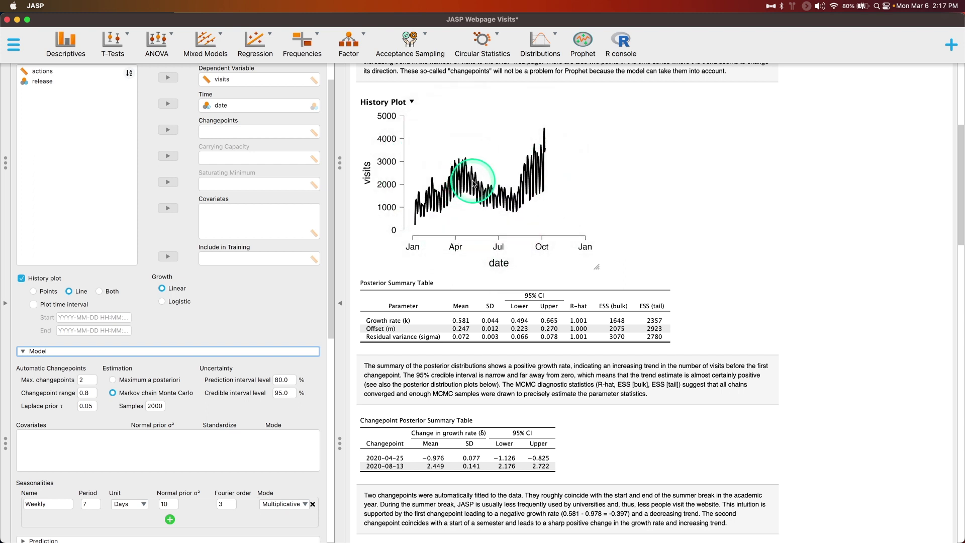
{"action": "left_click", "coordinate": [437, 431]}
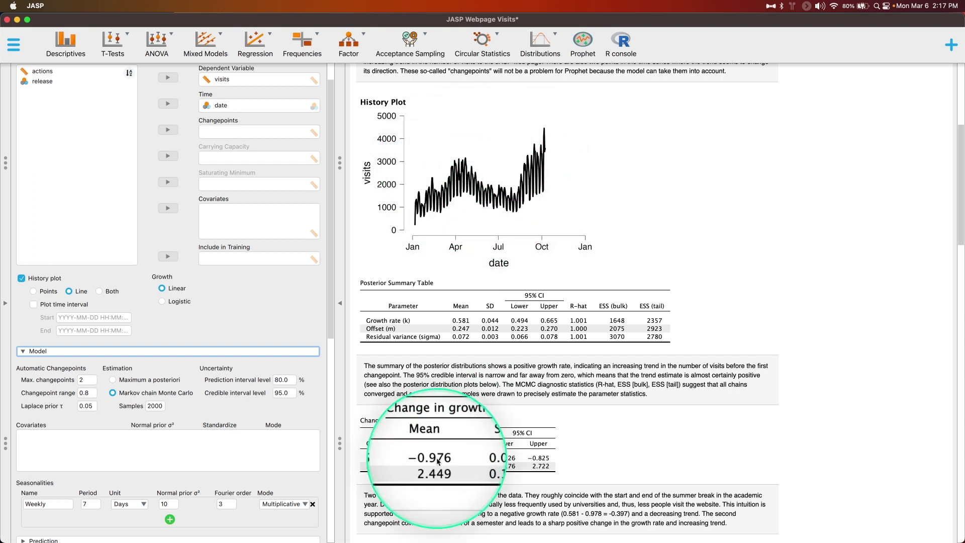
{"action": "left_click_drag", "start_coordinate": [462, 219], "coordinate": [469, 193]}
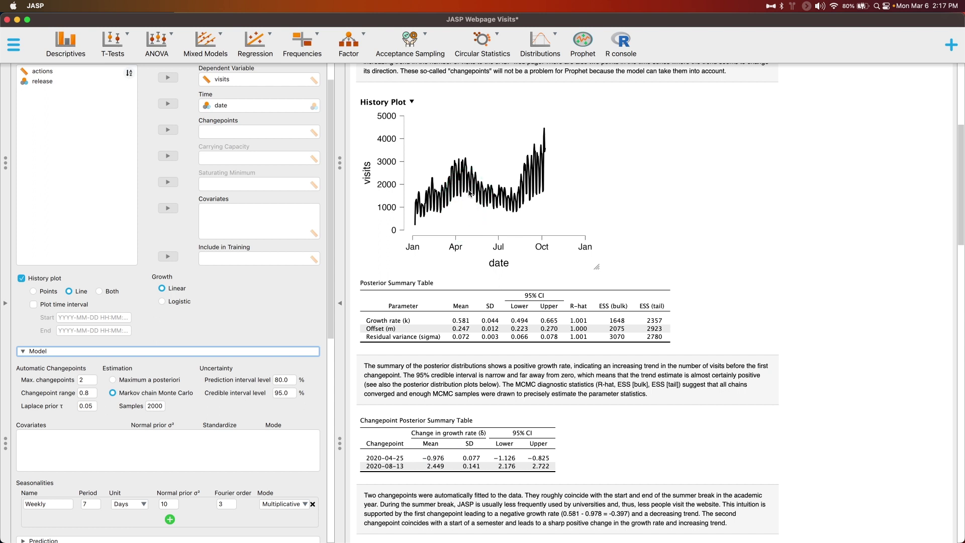
{"action": "mouse_move", "coordinate": [511, 191]}
{"action": "left_mouse_down"}
{"action": "mouse_move", "coordinate": [516, 183]}
{"action": "mouse_move", "coordinate": [507, 204]}
{"action": "left_mouse_up"}
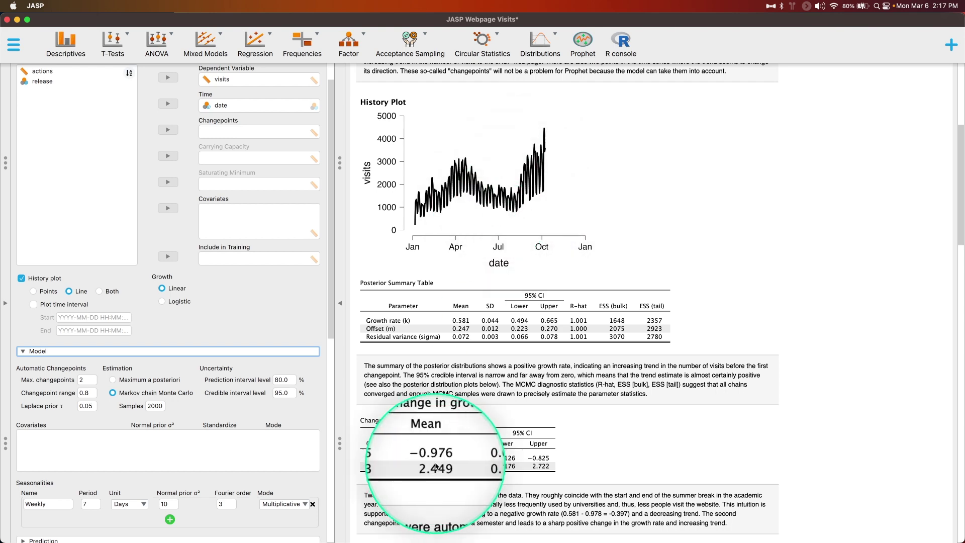
- Read the note on the automatically fitted changepoints and compare its summer break explanation with the History Plot
{"action": "scroll", "coordinate": [628, 403], "scroll_direction": "down", "scroll_amount": 5}
{"action": "scroll", "coordinate": [627, 403], "scroll_direction": "down", "scroll_amount": 3}
{"action": "scroll", "coordinate": [618, 360], "scroll_direction": "up", "scroll_amount": 10}
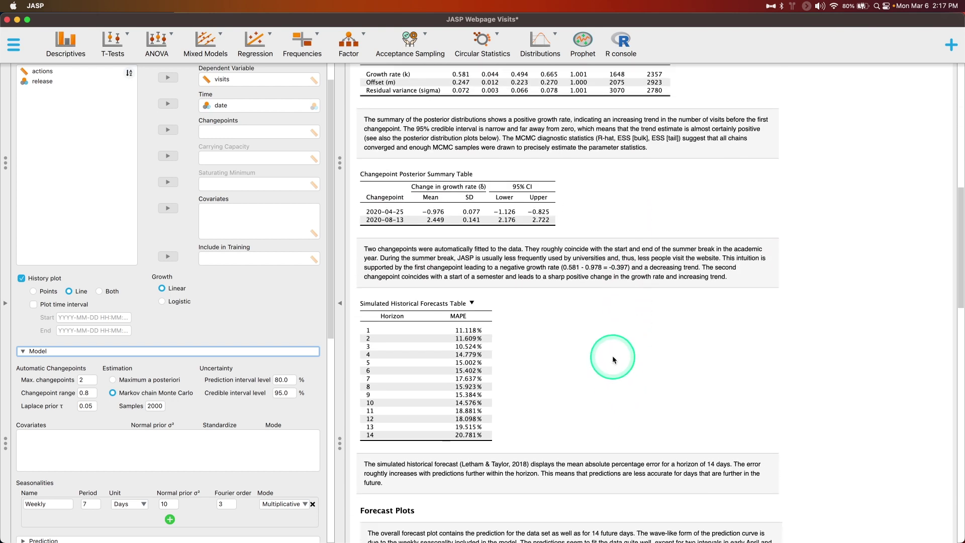
{"action": "scroll", "coordinate": [637, 345], "scroll_direction": "down", "scroll_amount": 9}
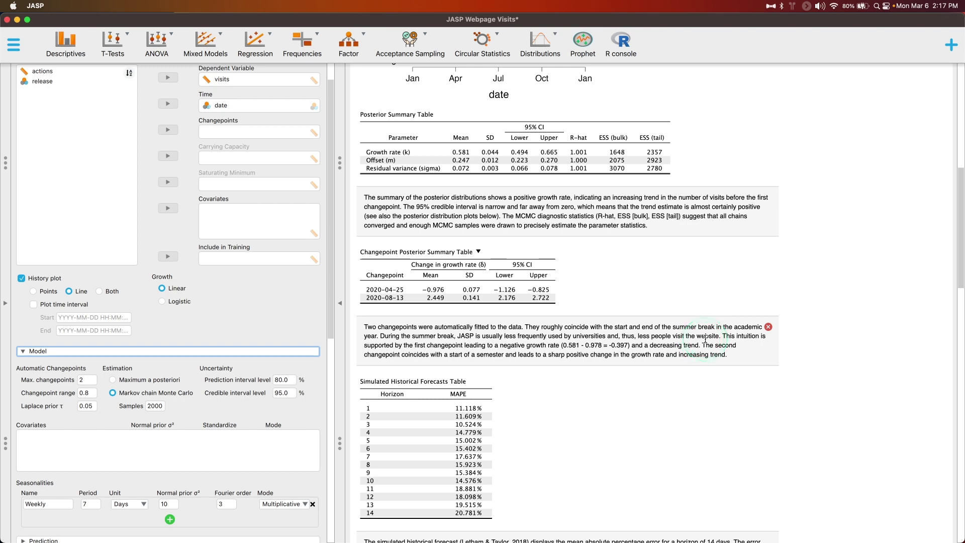
{"action": "scroll", "coordinate": [689, 398], "scroll_direction": "up", "scroll_amount": 5}
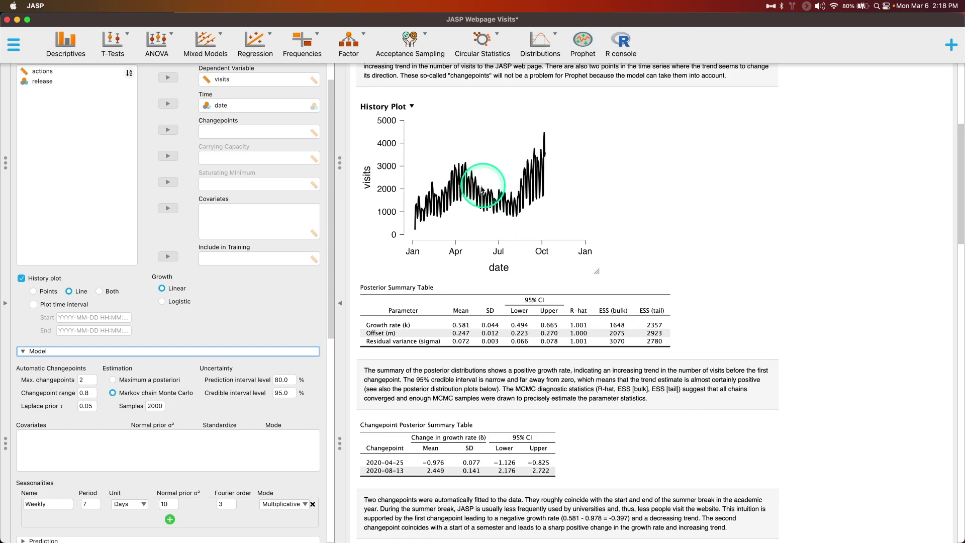
{"action": "scroll", "coordinate": [664, 462], "scroll_direction": "down", "scroll_amount": 5}
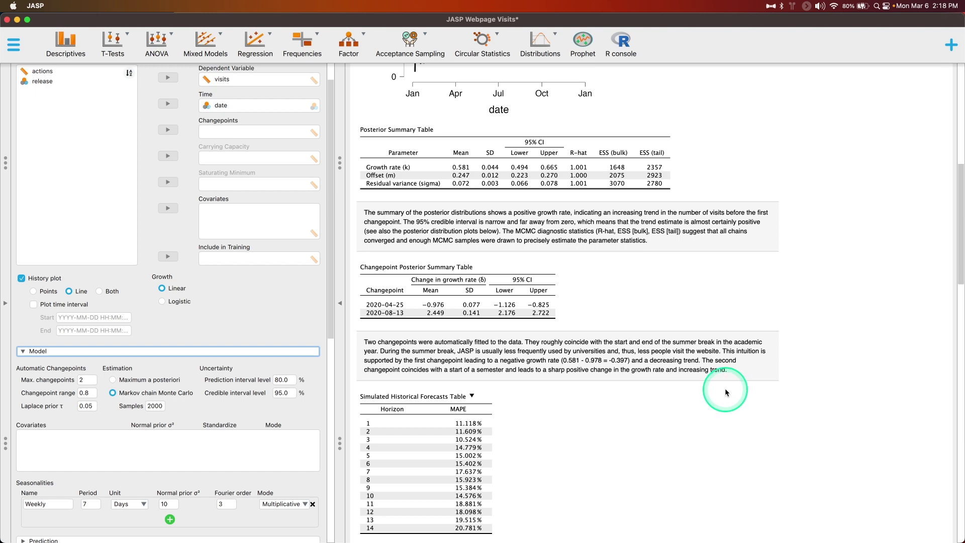
{"action": "scroll", "coordinate": [678, 398], "scroll_direction": "up", "scroll_amount": 5}
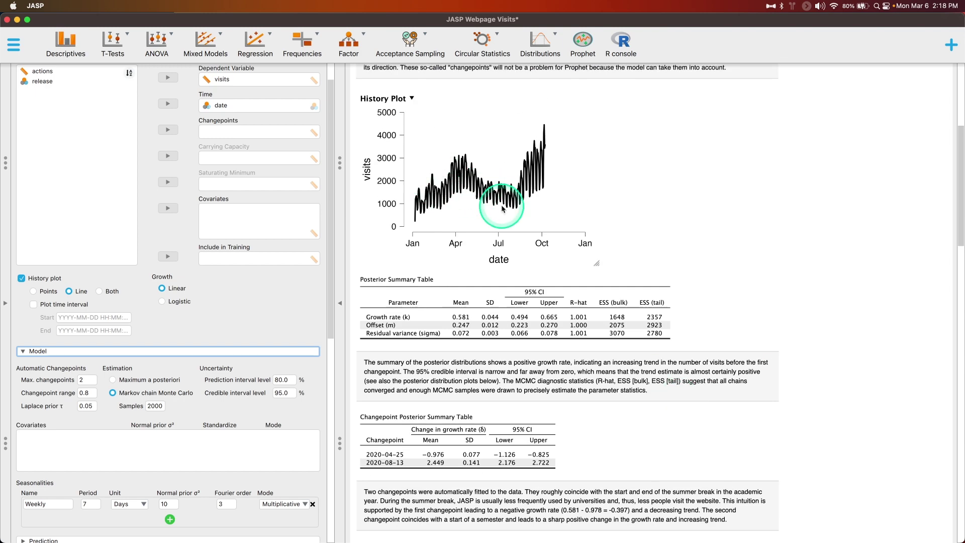
- Bring up the Simulated Historical Forecasts Table in the results and expand the Evaluation settings beside it
{"action": "scroll", "coordinate": [691, 276], "scroll_direction": "down", "scroll_amount": 12}
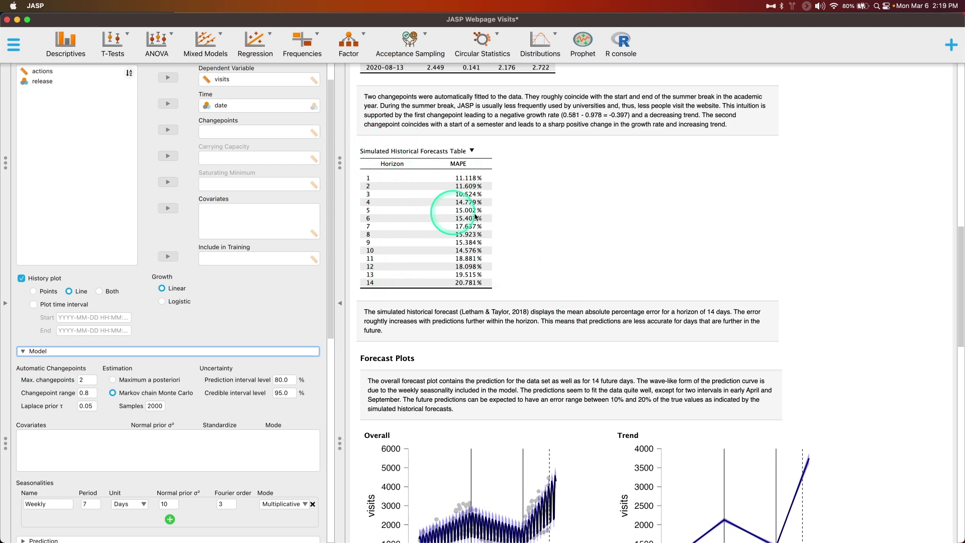
{"action": "scroll", "coordinate": [320, 420], "scroll_direction": "down", "scroll_amount": 2}
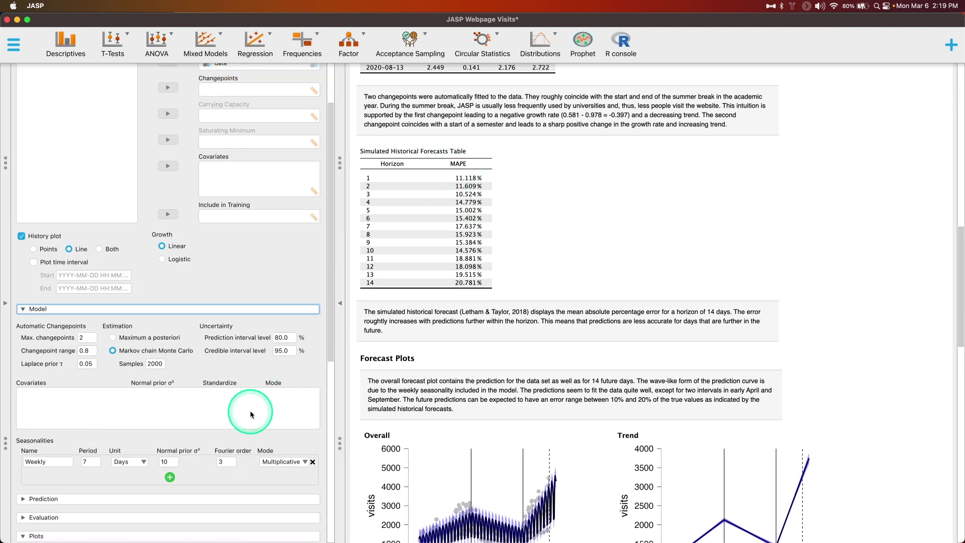
{"action": "left_click", "coordinate": [248, 533]}
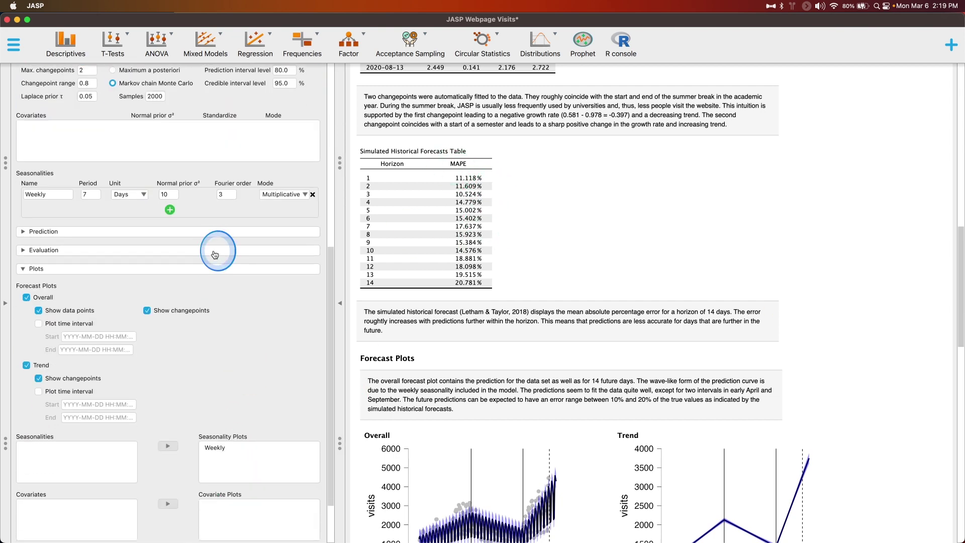
{"action": "left_click", "coordinate": [215, 255]}
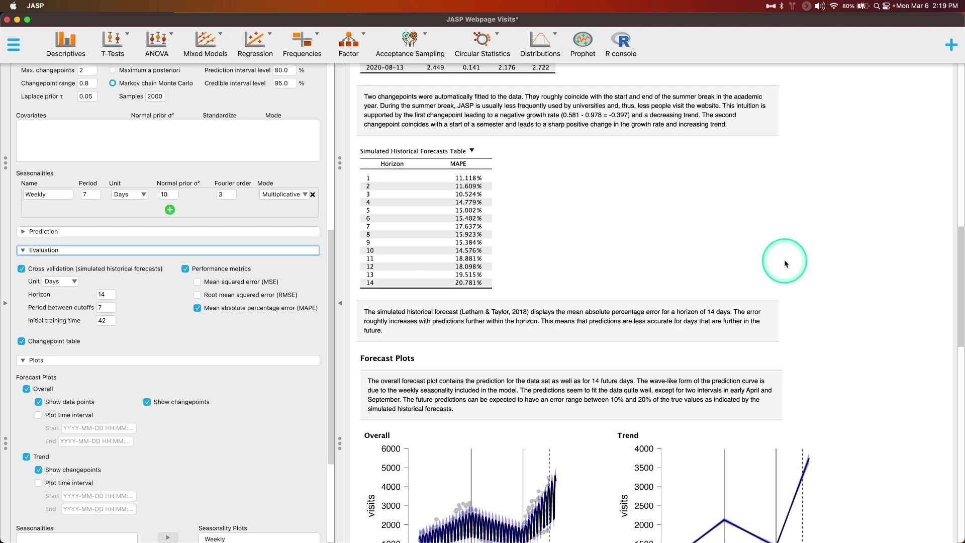
- Examine the Overall and Trend forecast plots and point out the two changepoints on the Trend plot
{"action": "scroll", "coordinate": [786, 261], "scroll_direction": "down", "scroll_amount": 5}
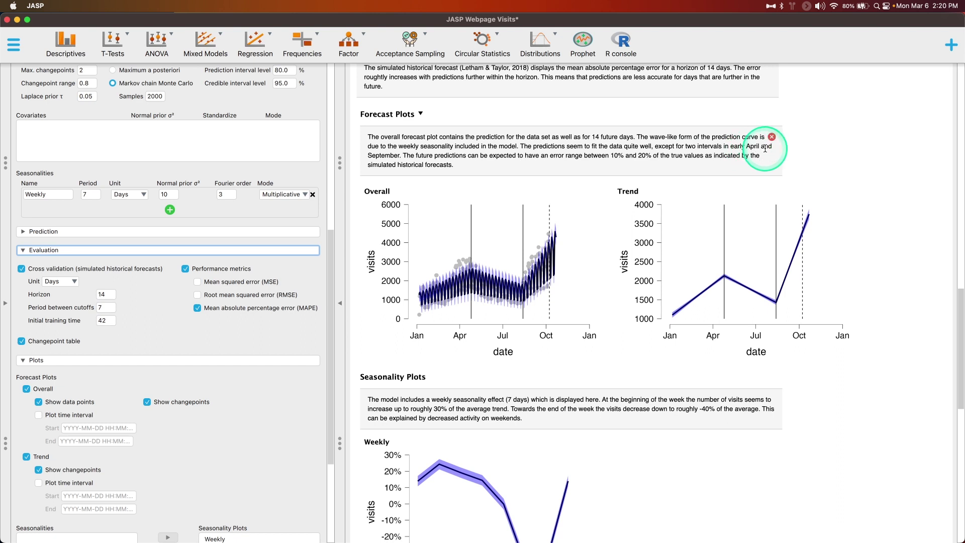
{"action": "left_click", "coordinate": [723, 280]}
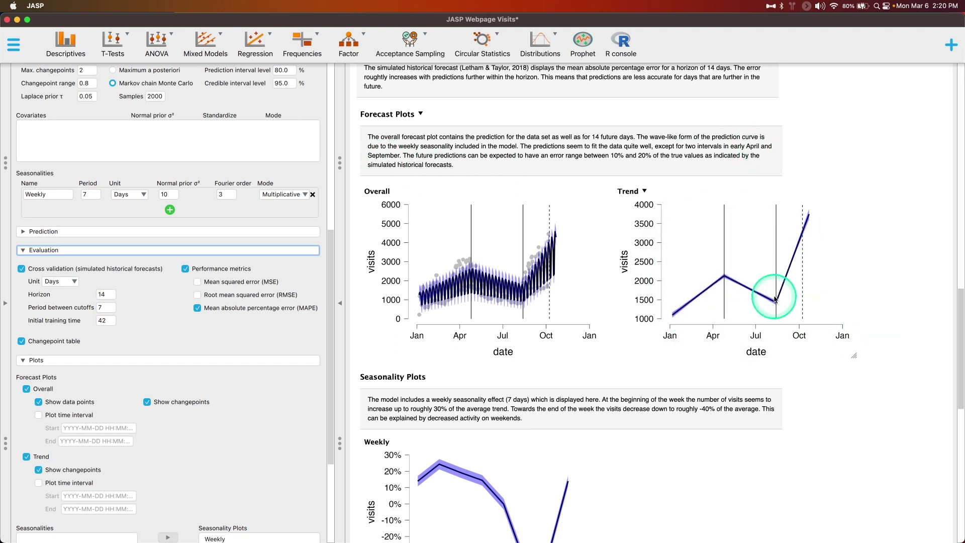
{"action": "left_click", "coordinate": [775, 299]}
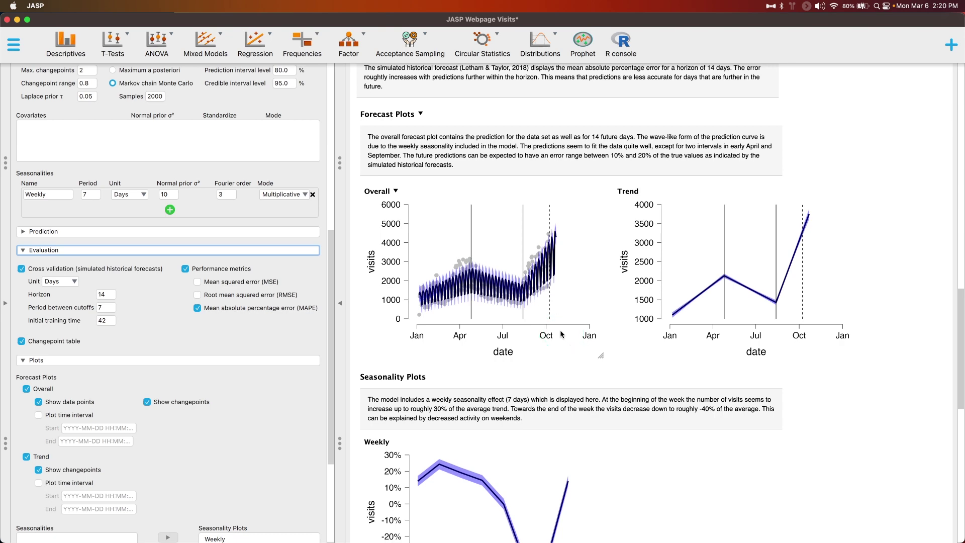
- Compare the MAPE values in the Simulated Historical Forecasts Table with the Overall forecast plot and its note
{"action": "scroll", "coordinate": [560, 330], "scroll_direction": "up", "scroll_amount": 5}
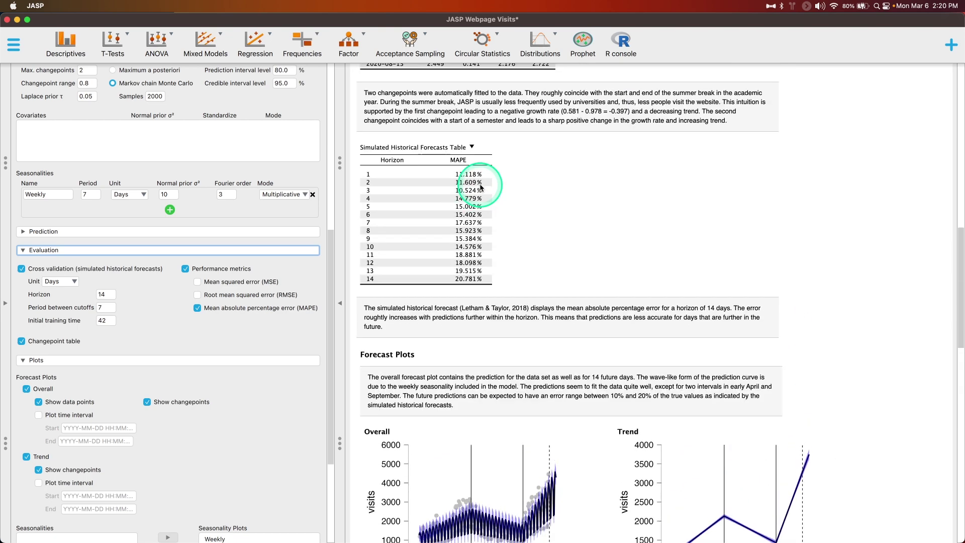
{"action": "scroll", "coordinate": [573, 397], "scroll_direction": "down", "scroll_amount": 1}
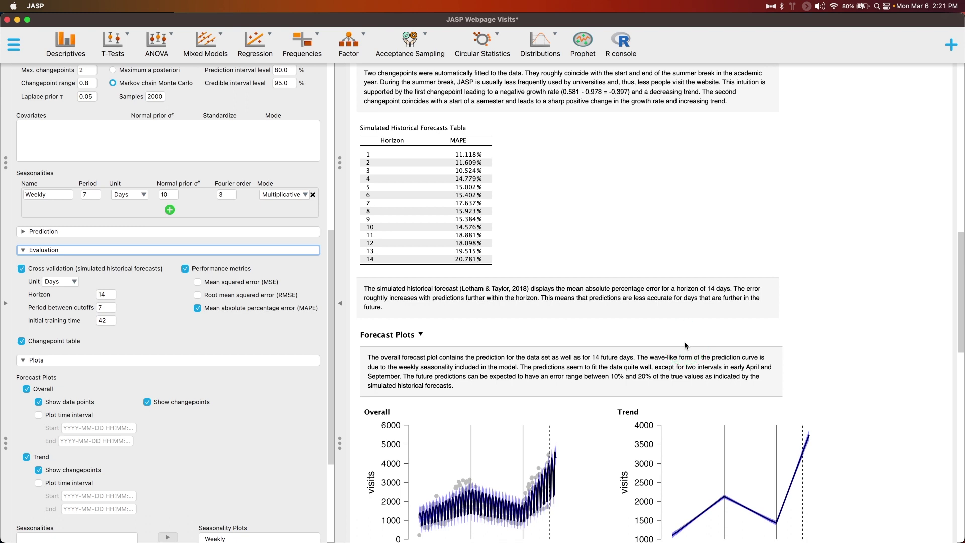
{"action": "scroll", "coordinate": [684, 346], "scroll_direction": "down", "scroll_amount": 3}
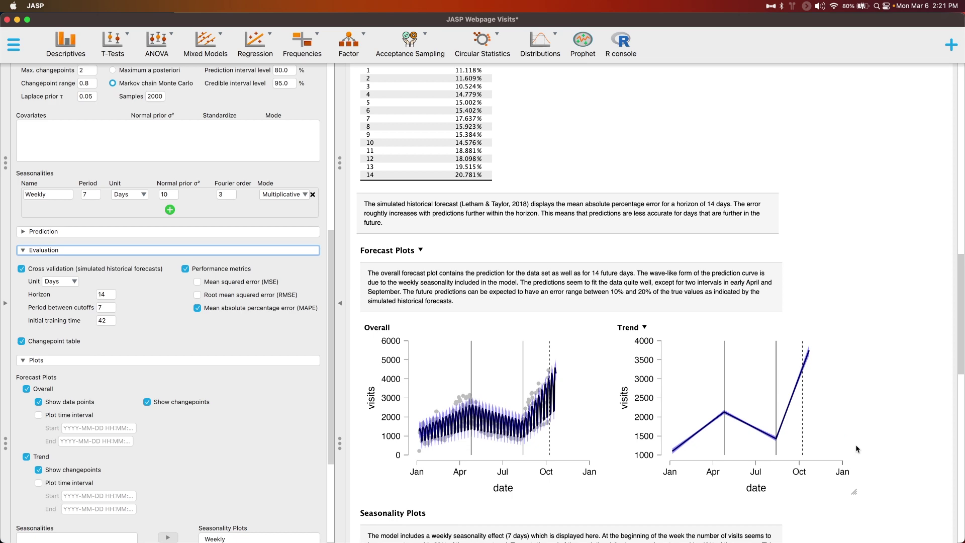
- Examine the Weekly seasonality plot and the growth rate, offset and residual variance posterior distributions, referring back to the summary tables
{"action": "scroll", "coordinate": [849, 352], "scroll_direction": "down", "scroll_amount": 10}
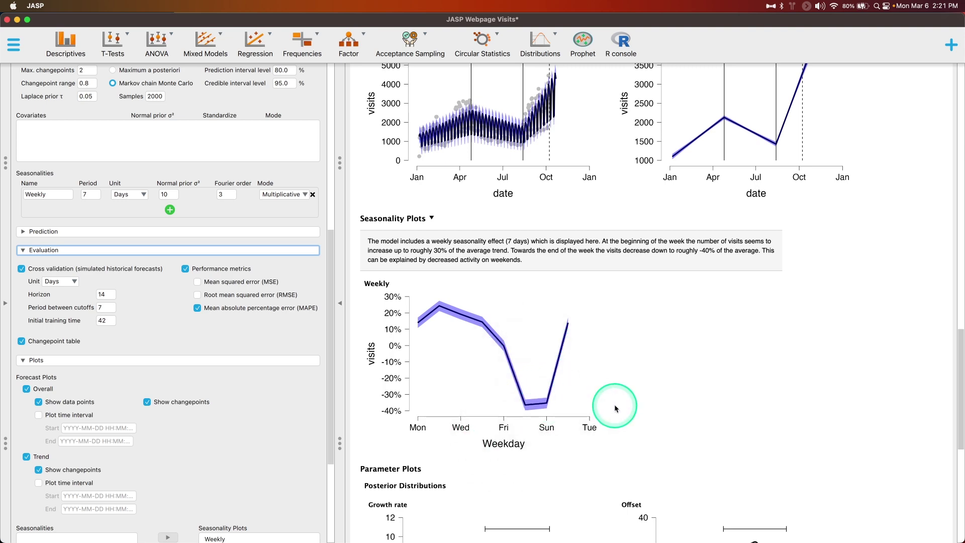
{"action": "scroll", "coordinate": [625, 324], "scroll_direction": "down", "scroll_amount": 10}
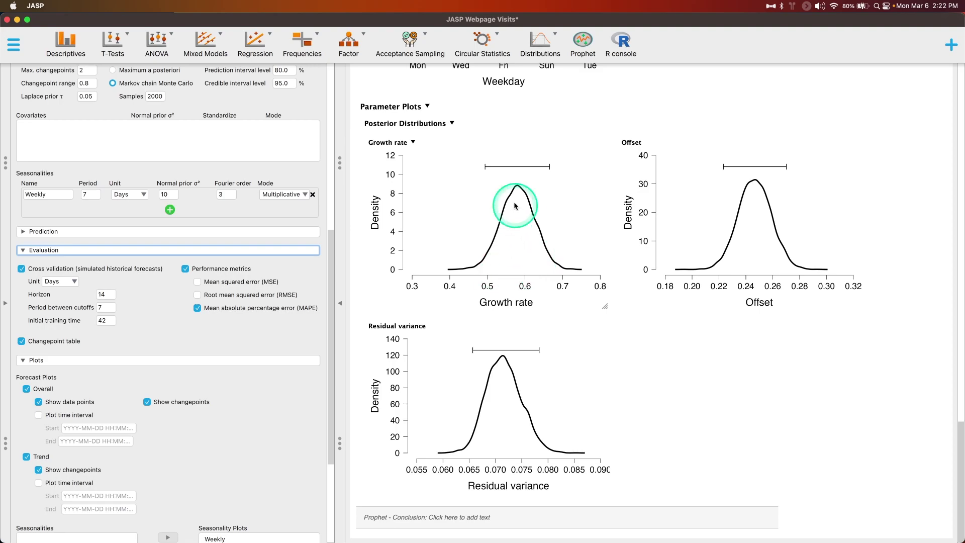
{"action": "scroll", "coordinate": [511, 252], "scroll_direction": "up", "scroll_amount": 20}
{"action": "scroll", "coordinate": [511, 251], "scroll_direction": "down", "scroll_amount": 5}
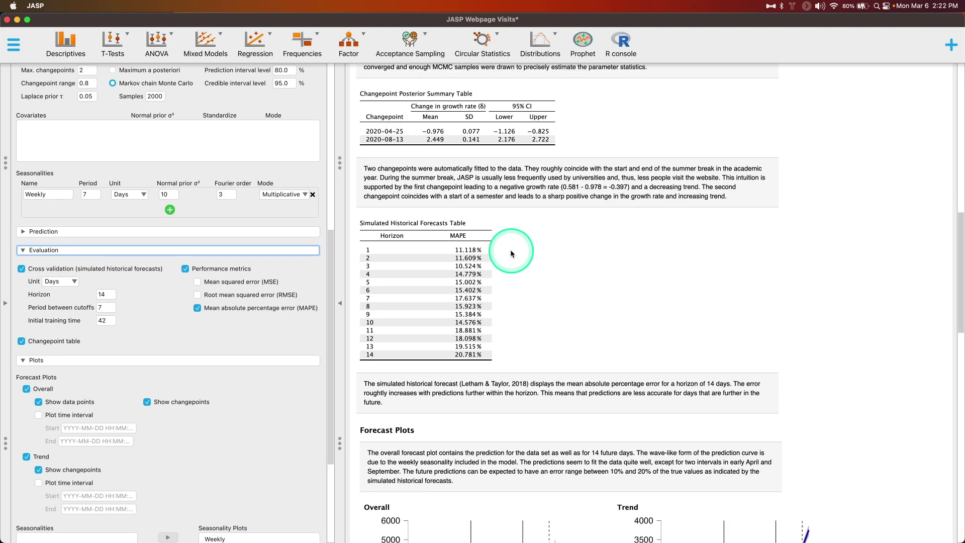
{"action": "scroll", "coordinate": [511, 250], "scroll_direction": "up", "scroll_amount": 5}
{"action": "scroll", "coordinate": [616, 342], "scroll_direction": "down", "scroll_amount": 15}
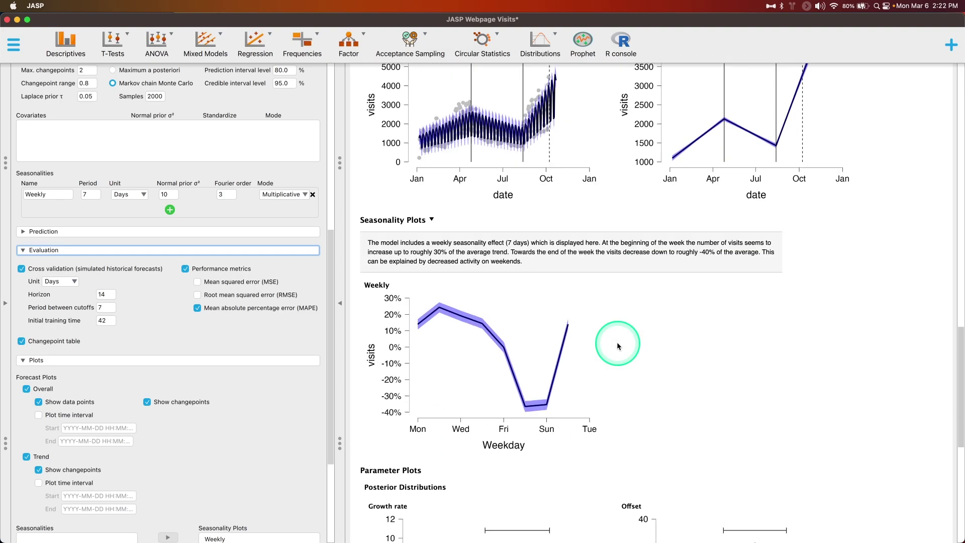
{"action": "scroll", "coordinate": [617, 341], "scroll_direction": "down", "scroll_amount": 5}
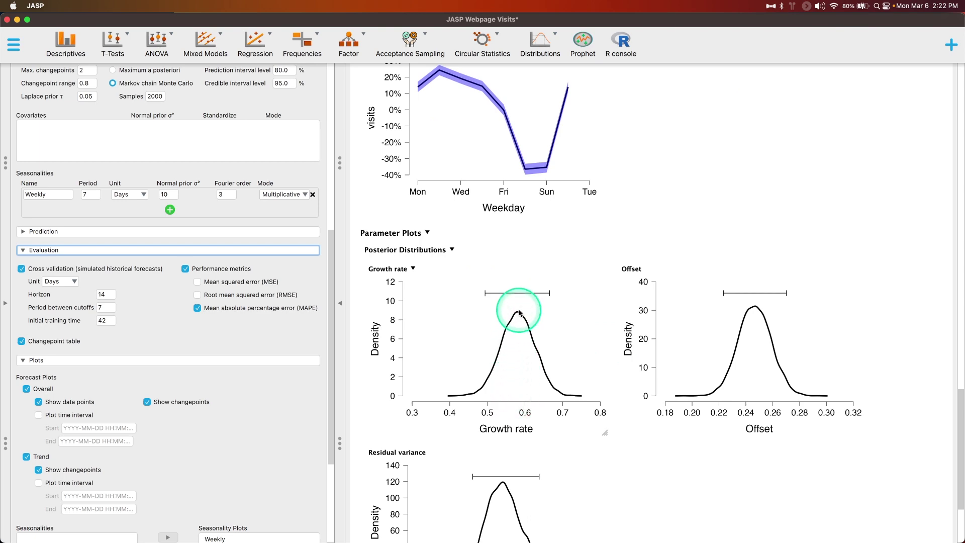
{"action": "scroll", "coordinate": [590, 413], "scroll_direction": "down", "scroll_amount": 3}
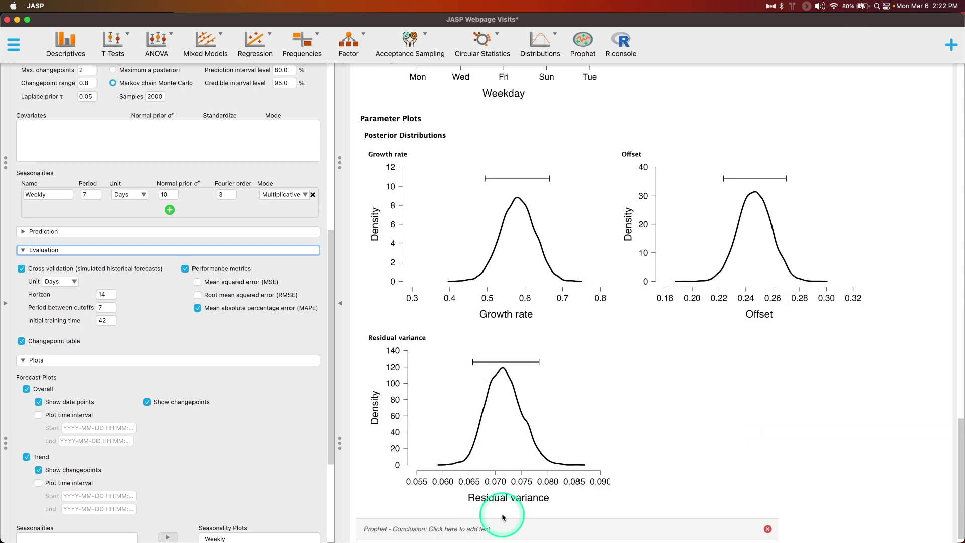
- Return to the Prophet variable assignments, including the Covariates field, at the start of the analysis settings
{"action": "scroll", "coordinate": [692, 471], "scroll_direction": "up", "scroll_amount": 6}
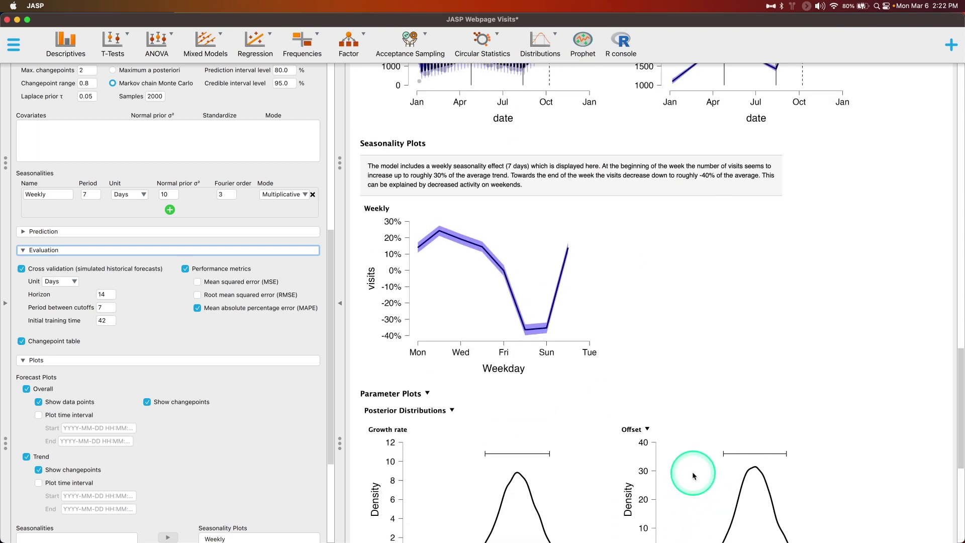
{"action": "scroll", "coordinate": [692, 471], "scroll_direction": "up", "scroll_amount": 10}
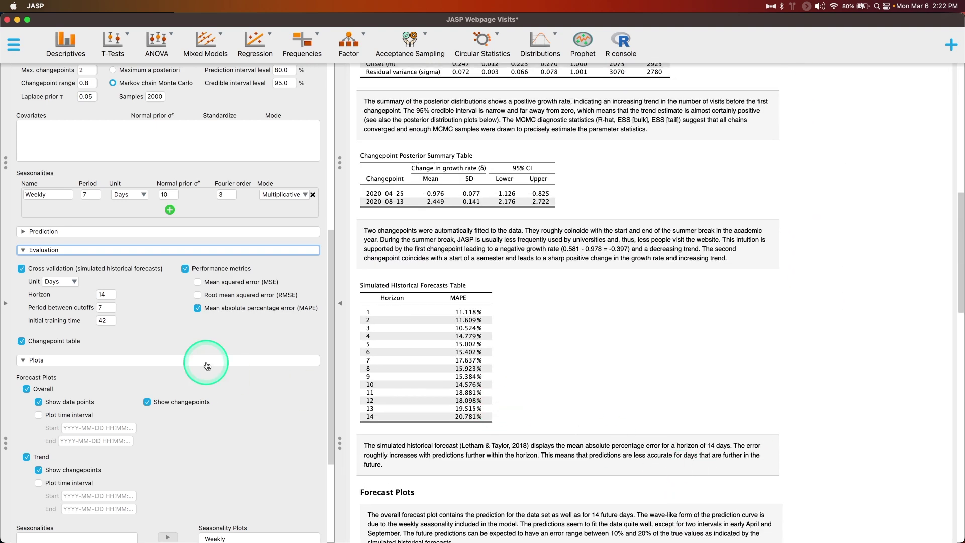
{"action": "scroll", "coordinate": [207, 365], "scroll_direction": "up", "scroll_amount": 4}
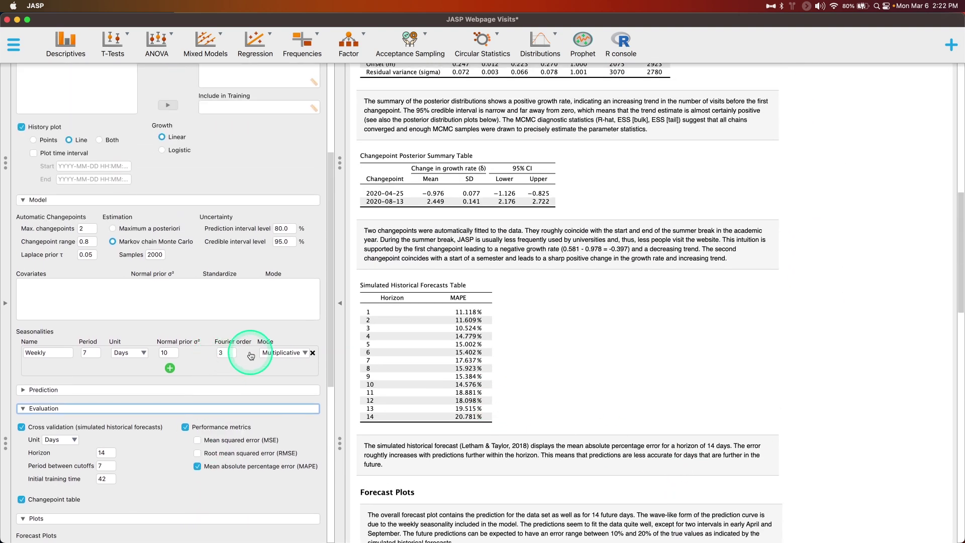
{"action": "scroll", "coordinate": [173, 241], "scroll_direction": "up", "scroll_amount": 4}
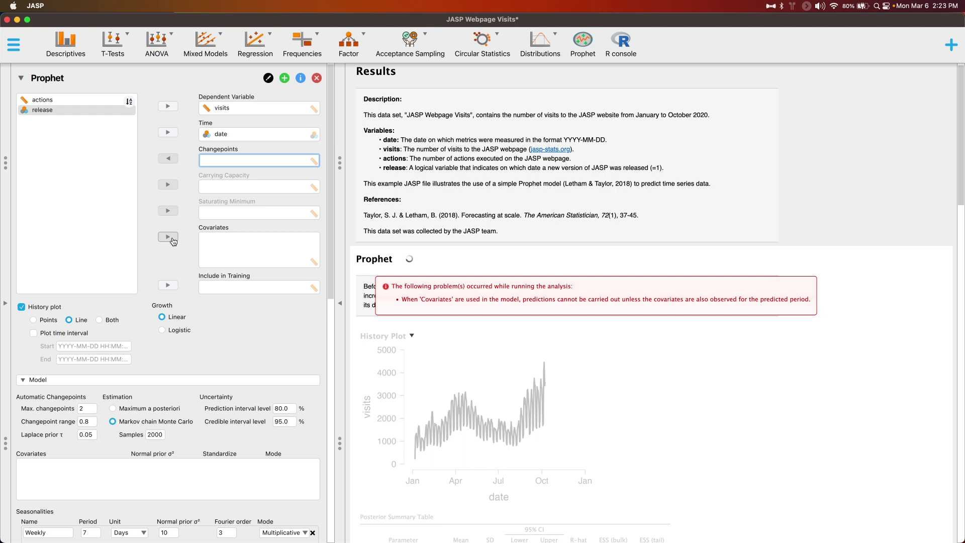